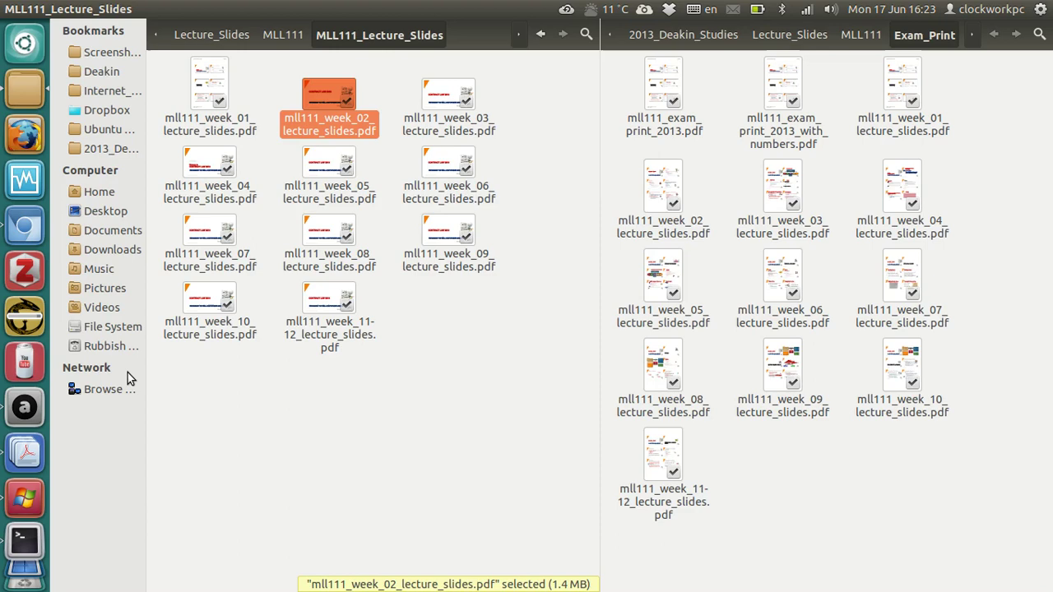
Step: Open mll111_week_02_lecture_slides.pdf from MLL111_Lecture_Slides, look through its first slides, and close it
double_click(337, 123)
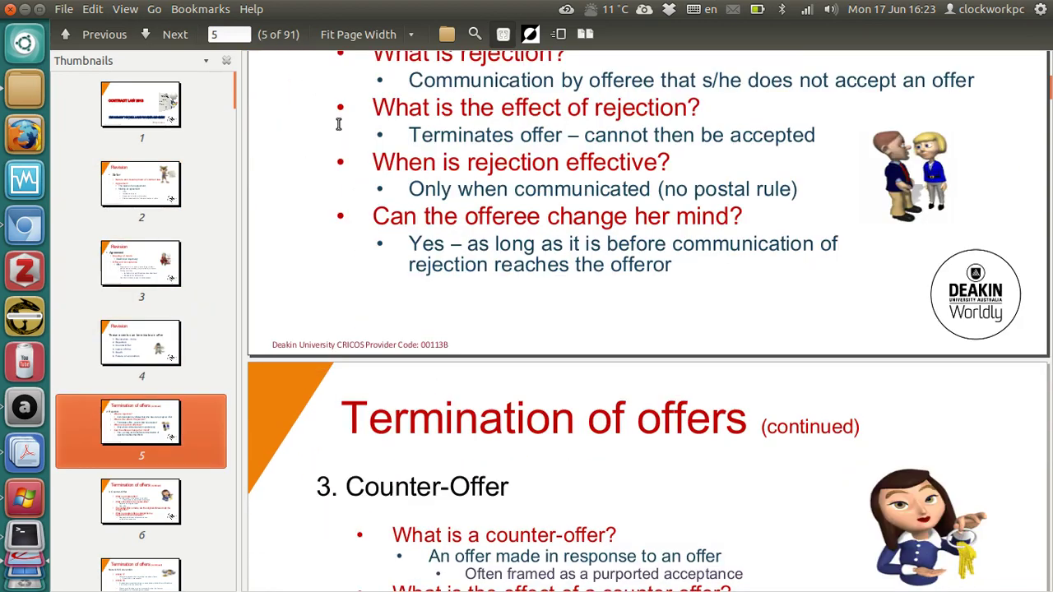
scroll(337, 123, down, 20)
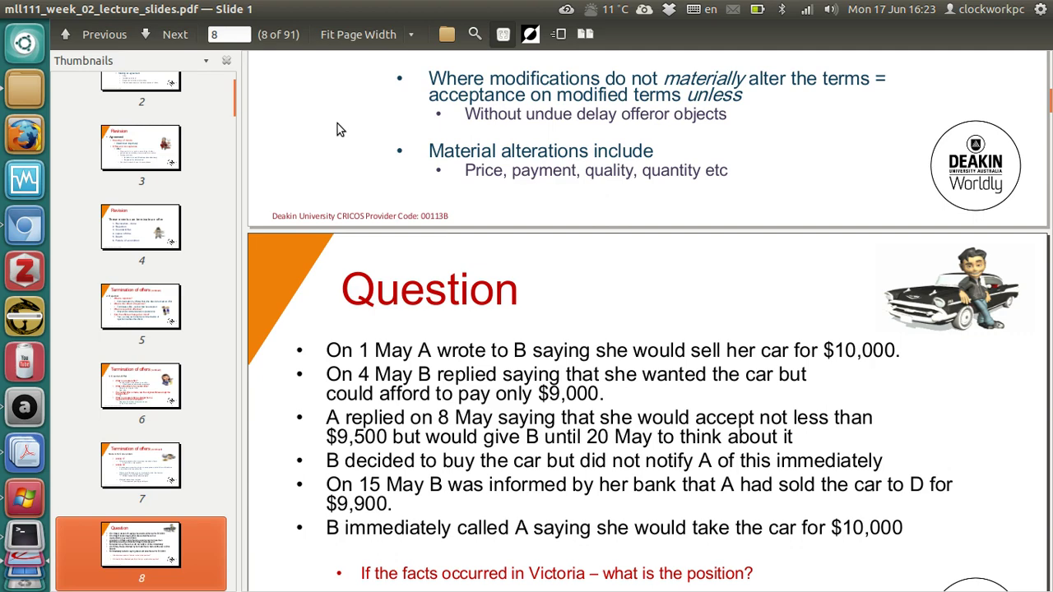
key(ctrl+w)
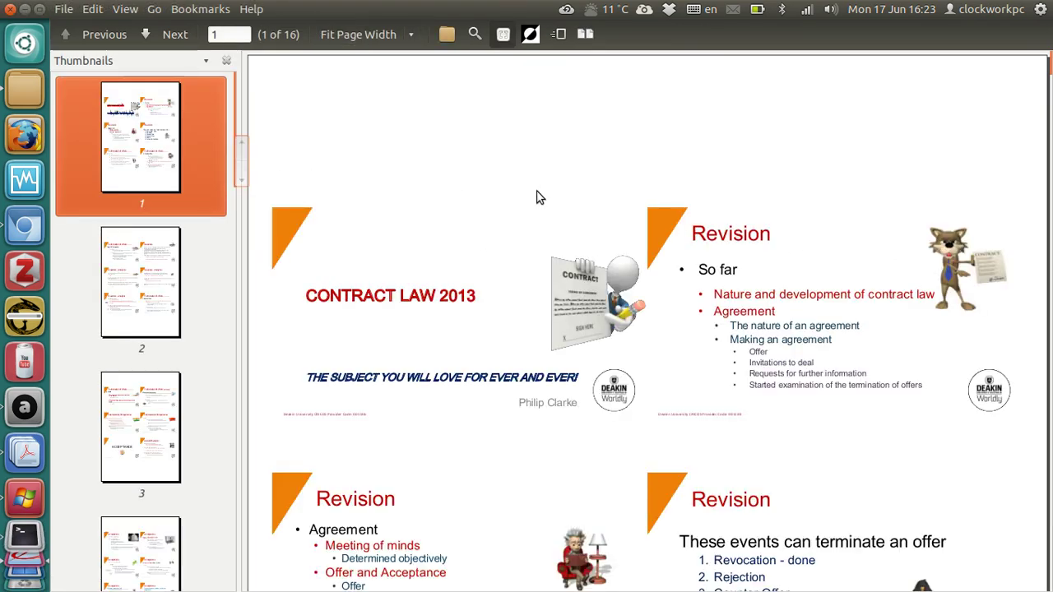
Step: Examine the layout of the six-slides-per-page week 02 PDF from Exam_Print and close it
scroll(536, 197, down, 10)
scroll(536, 197, up, 5)
scroll(537, 198, up, 6)
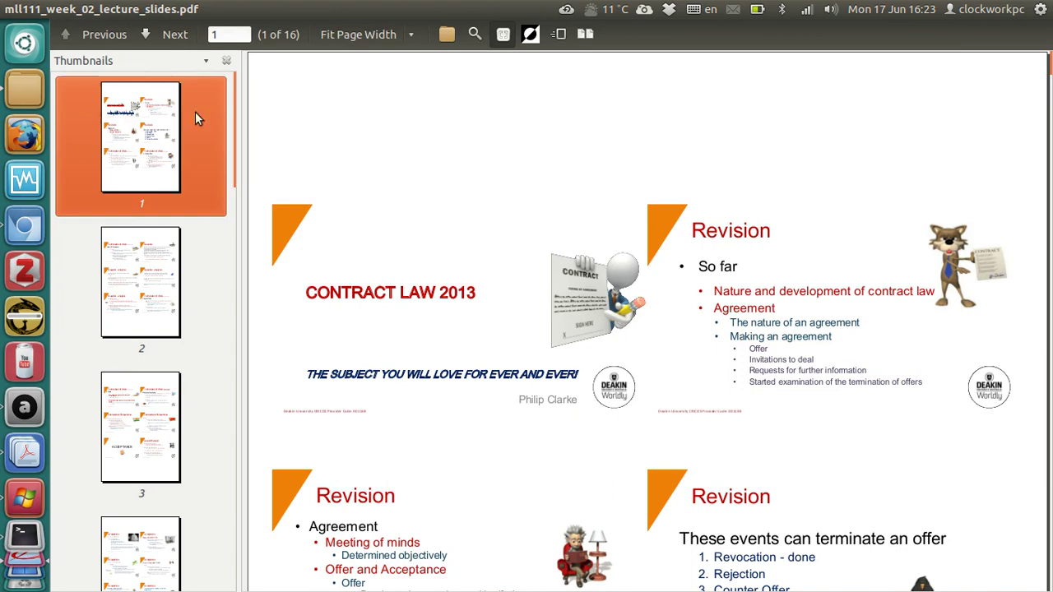
mouse_move(6, 10)
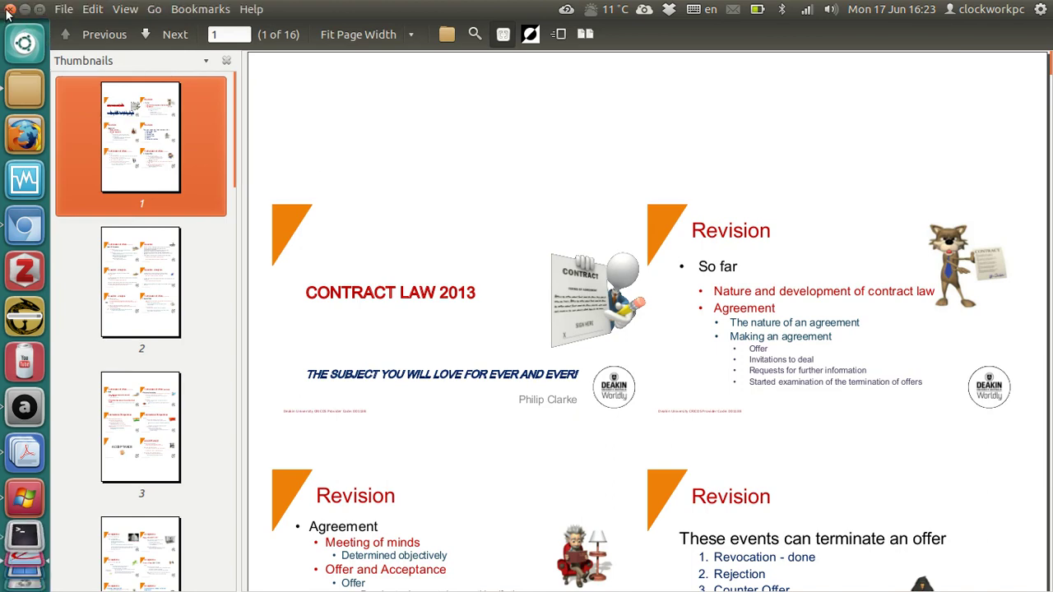
click(9, 9)
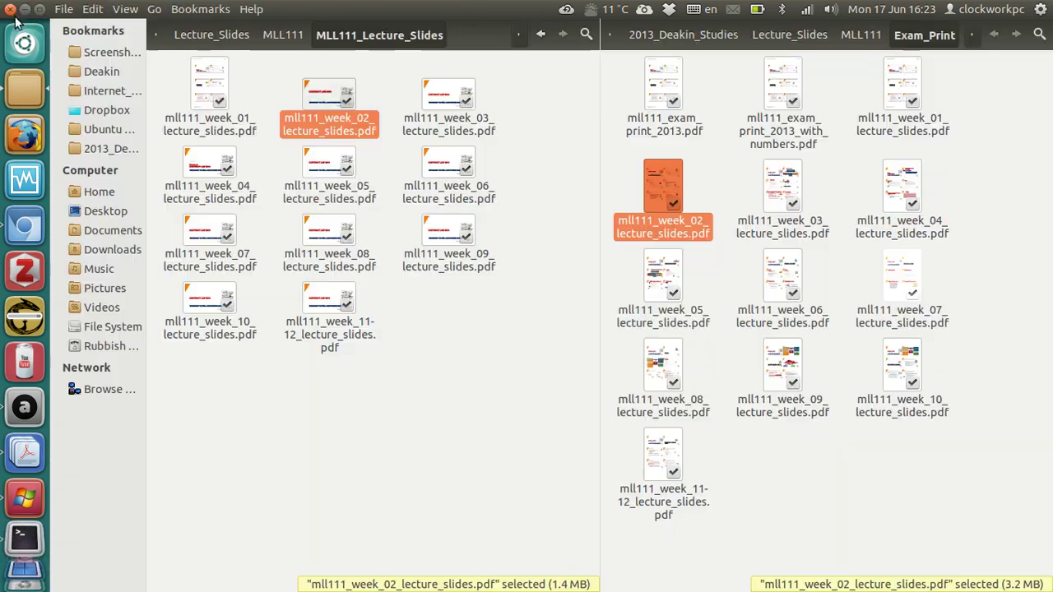
Step: Reopen the original week 02 lecture slides and set the print layout to 6 pages per side
double_click(362, 135)
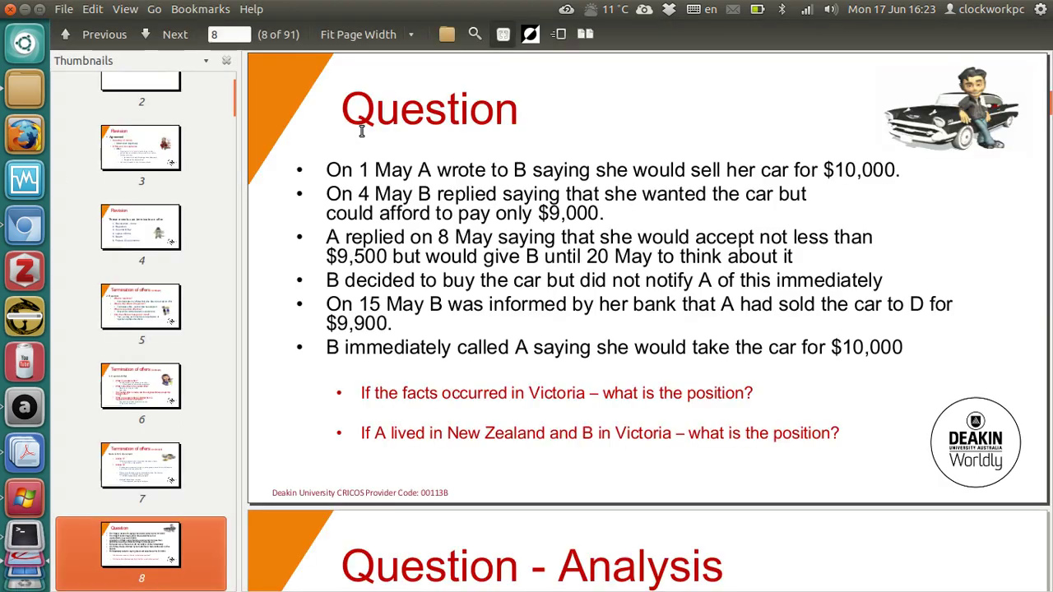
click(66, 9)
click(150, 130)
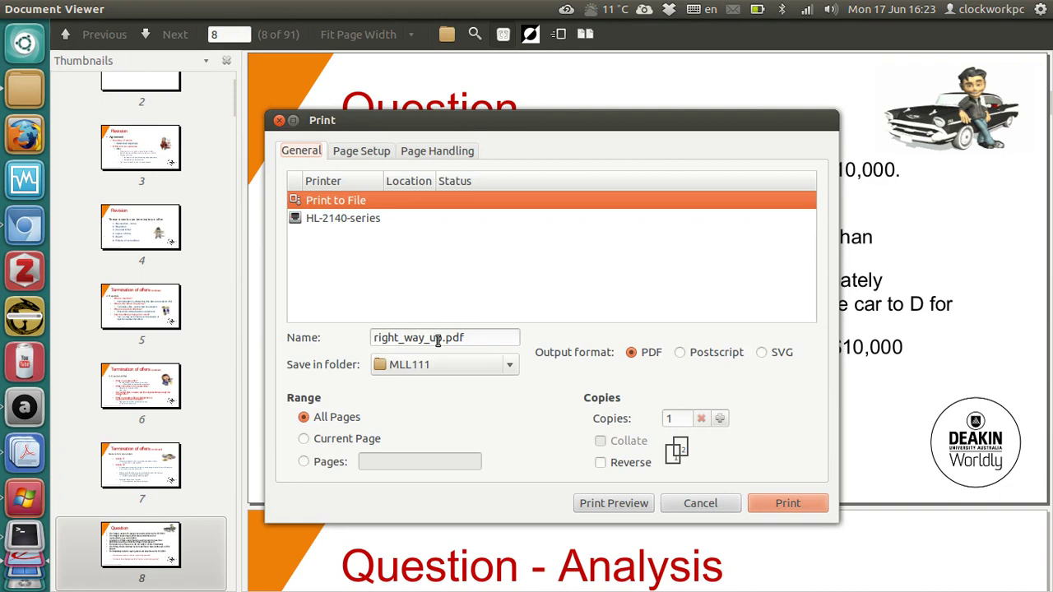
click(357, 154)
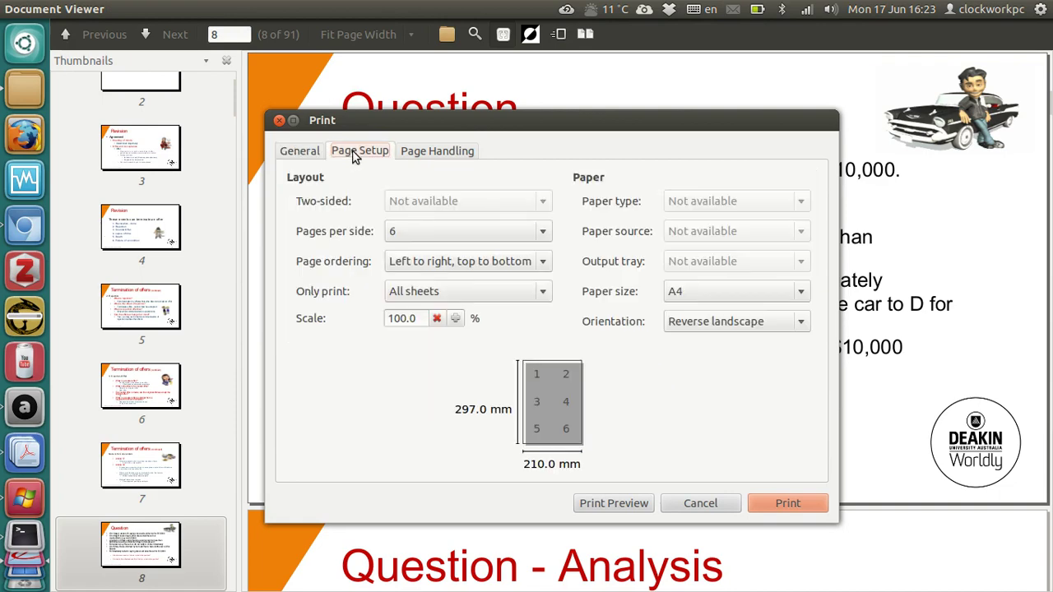
click(393, 234)
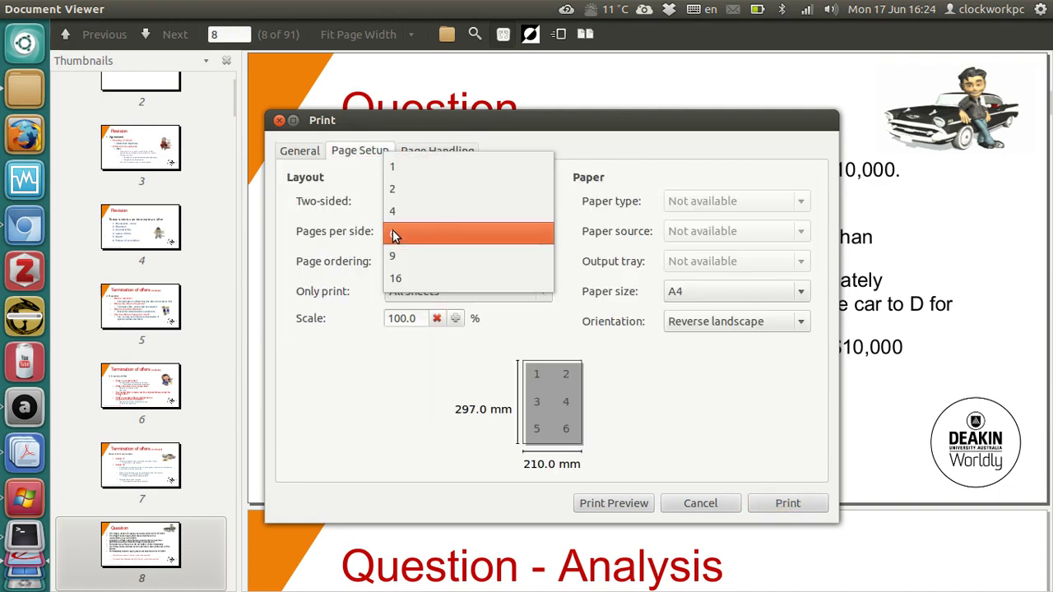
click(426, 233)
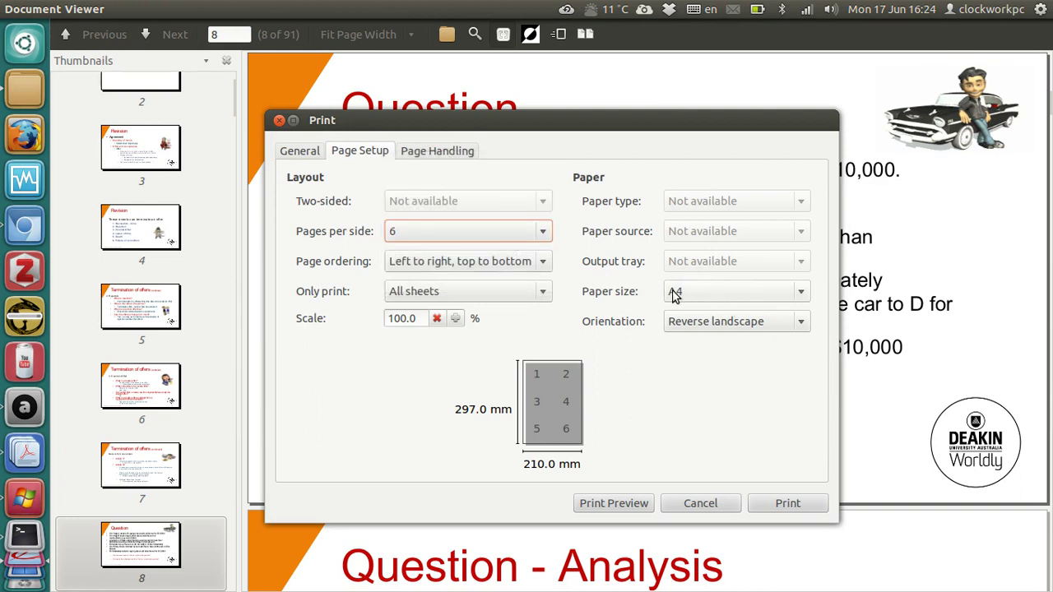
Step: Try the Portrait and Landscape orientations for the six-per-side print layout
click(701, 328)
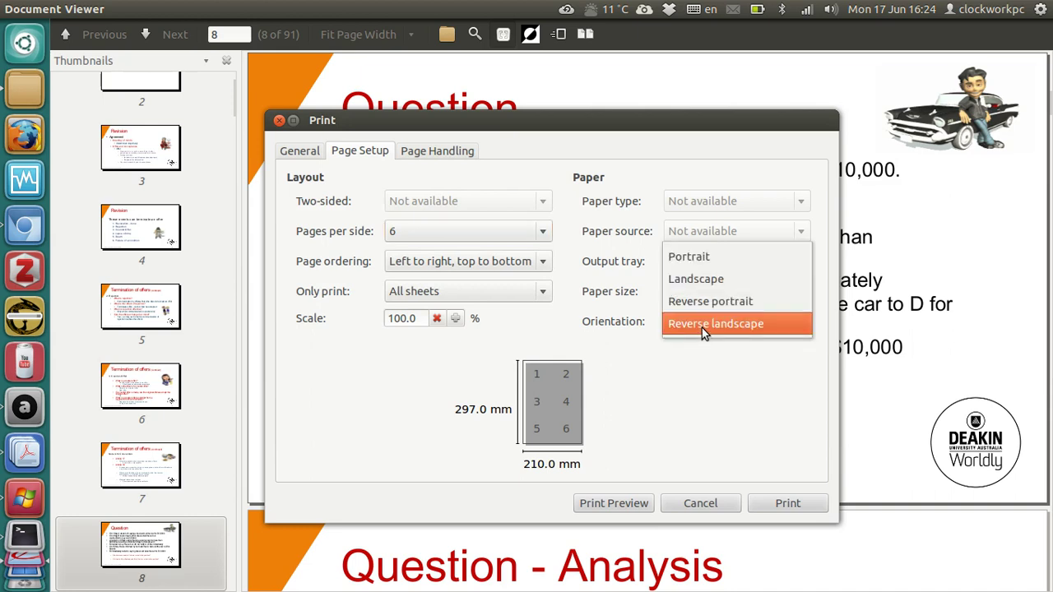
click(693, 260)
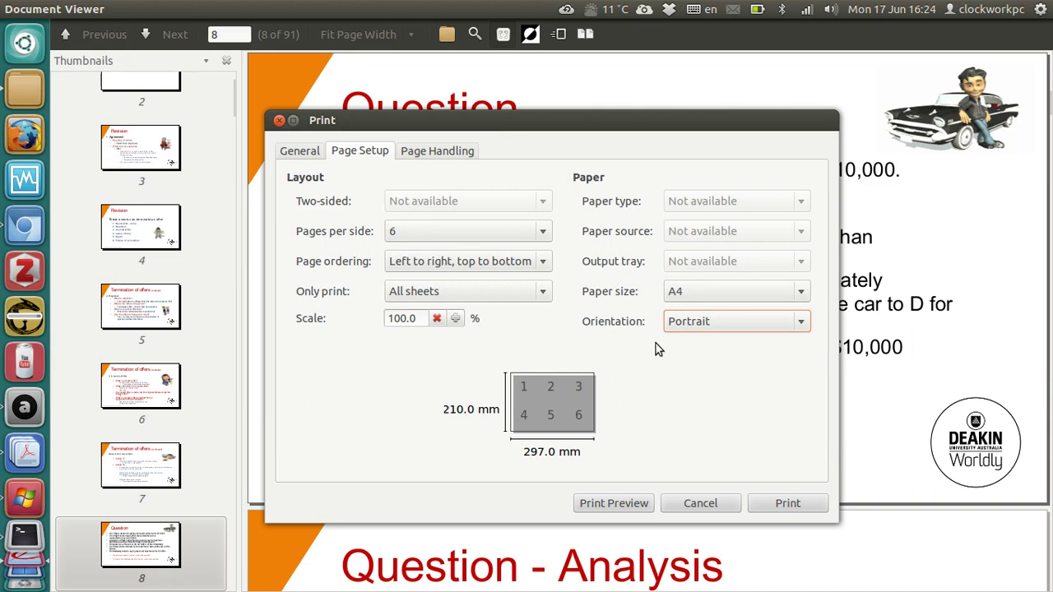
click(684, 329)
click(695, 348)
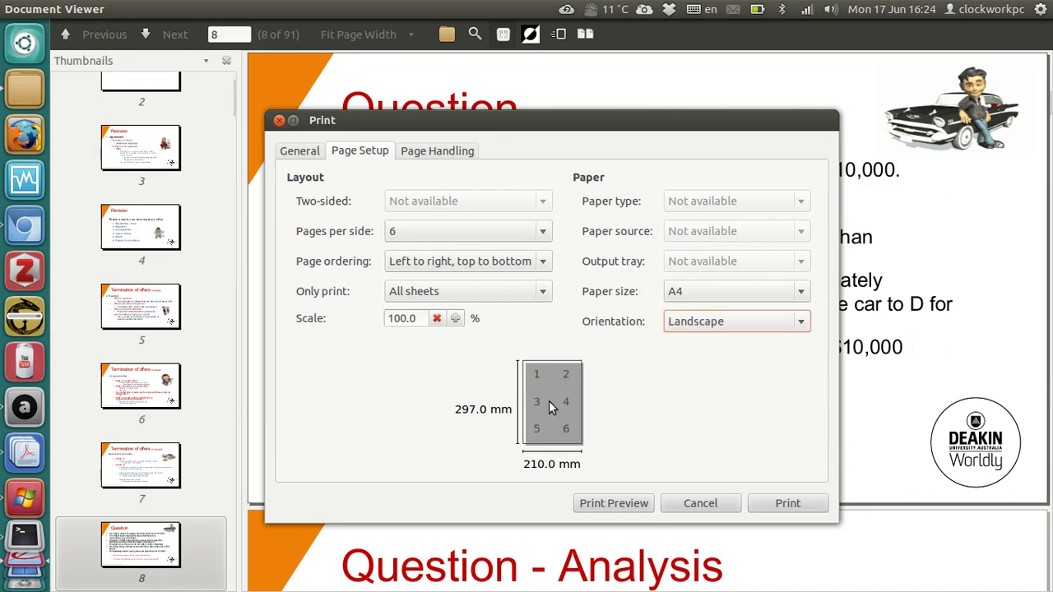
Step: Set the orientation to Reverse landscape and print to the PDF file right_way_up.pdf, replacing the existing file
click(729, 326)
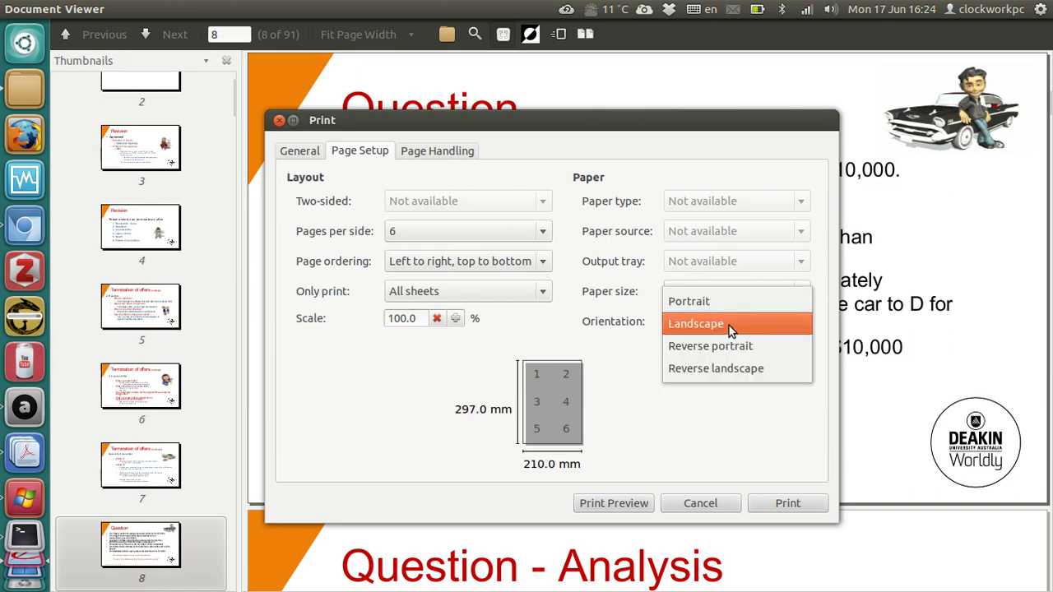
click(723, 369)
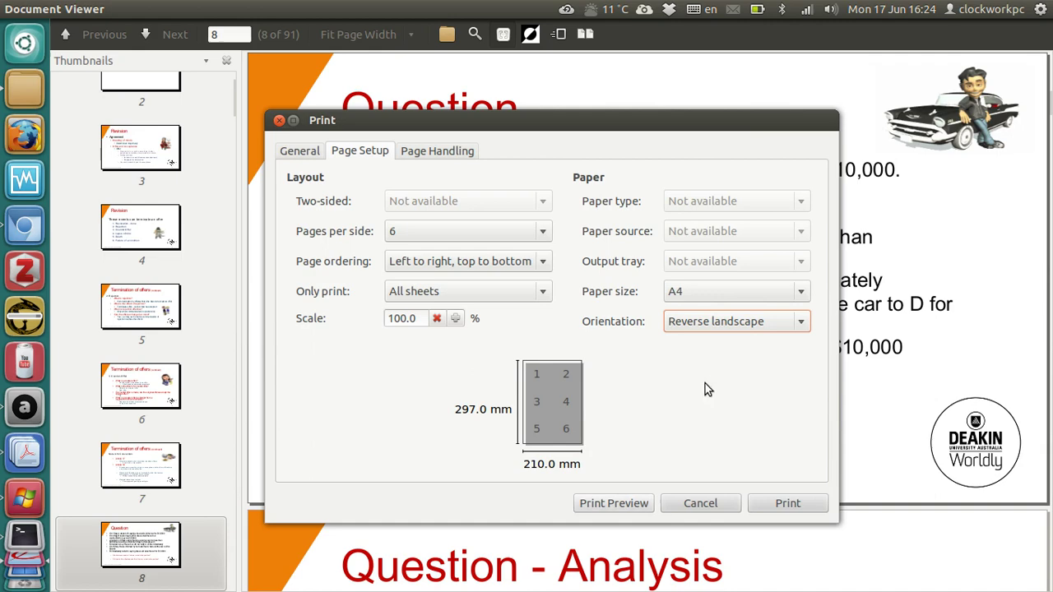
click(790, 498)
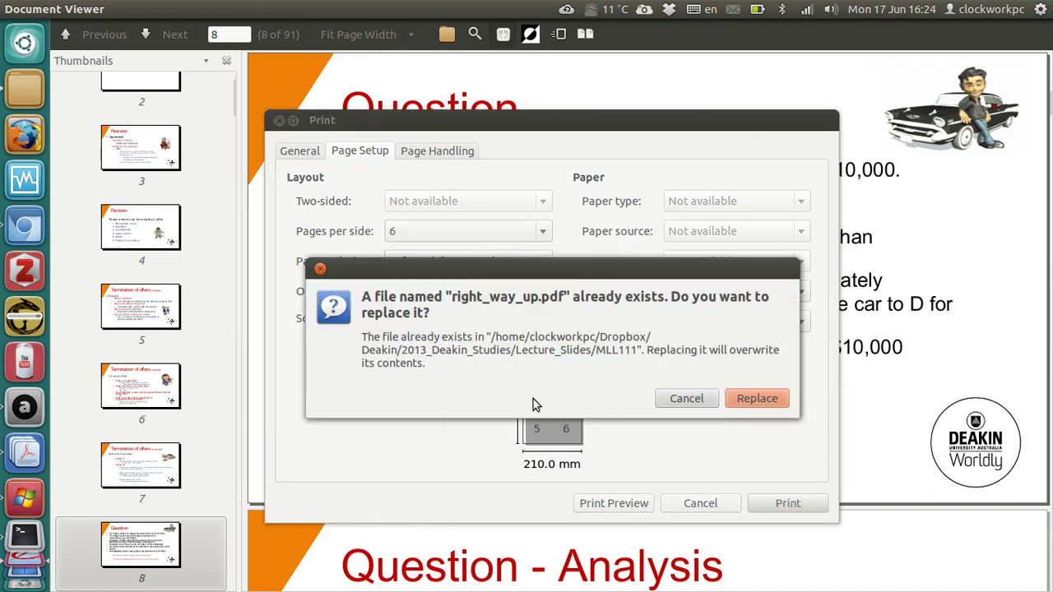
click(755, 398)
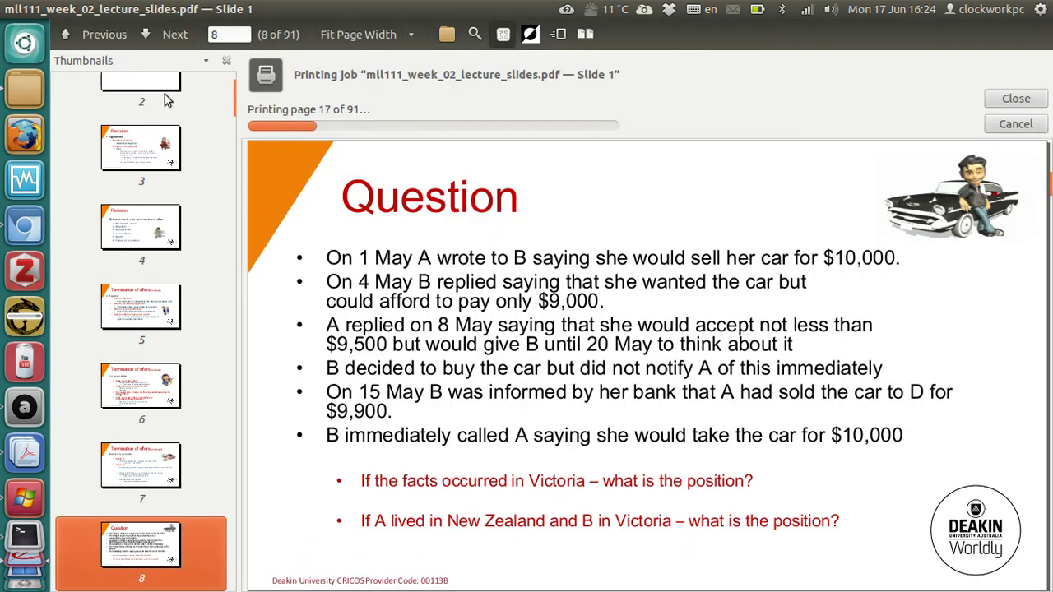
Step: Go to the MLL111 folder in the file manager and open right_way_up.pdf
click(26, 86)
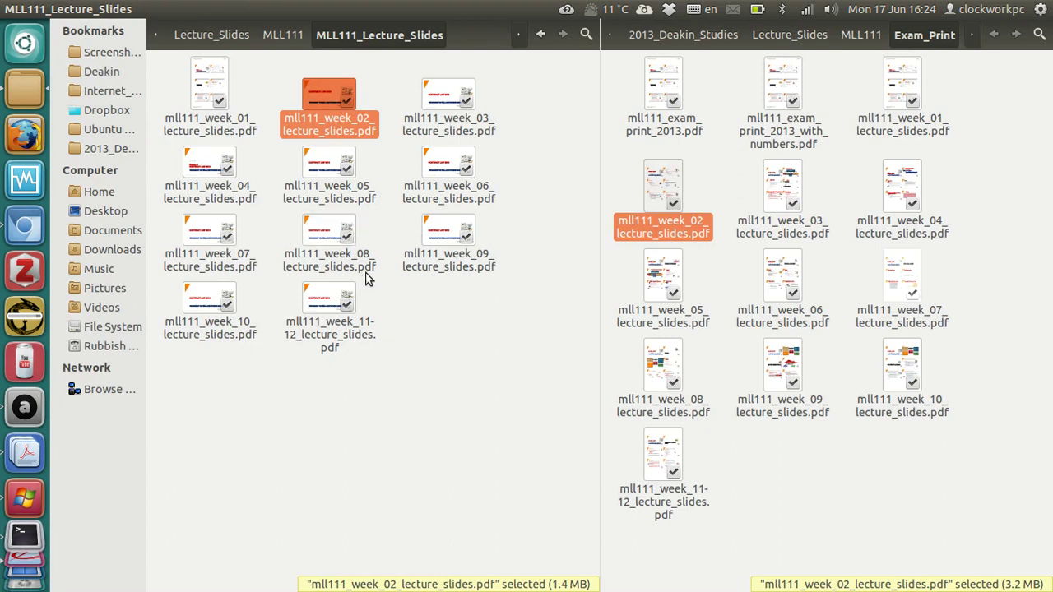
click(275, 35)
click(404, 329)
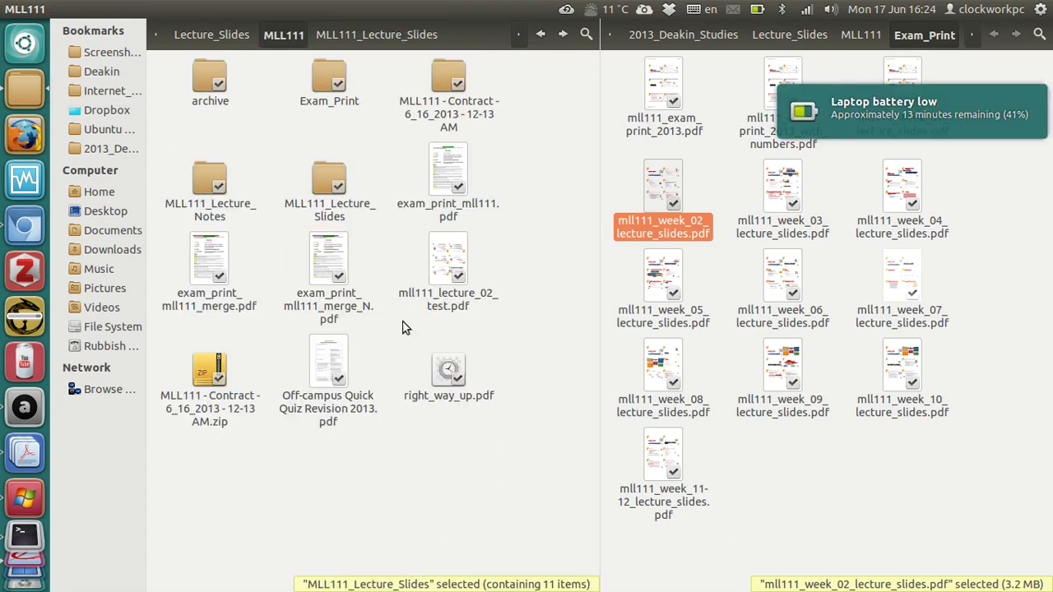
key(Down)
key(Down)
key(Down)
key(Right)
key(Right)
key(Down)
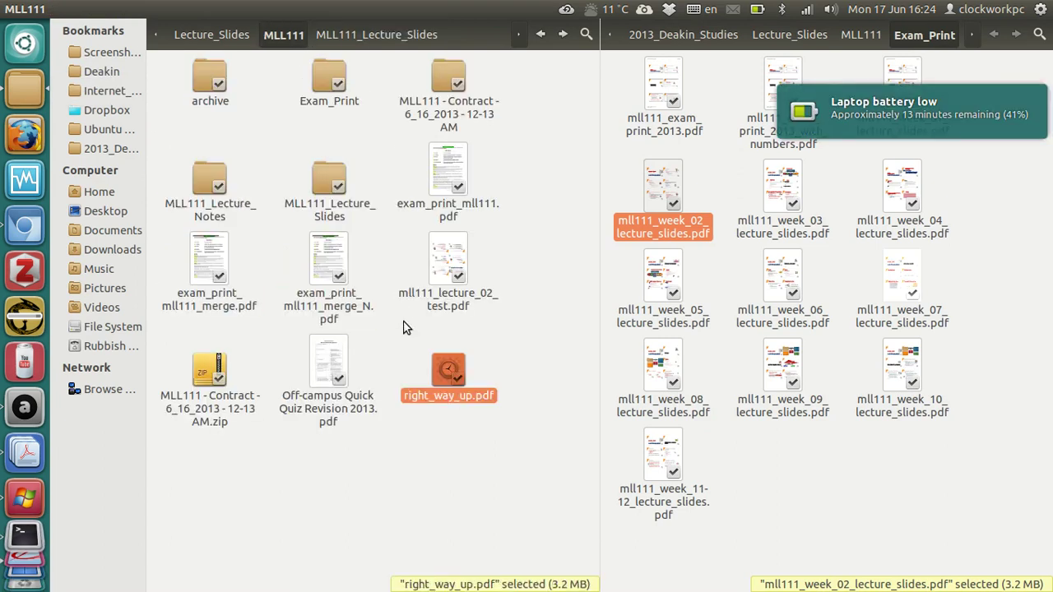
key(Return)
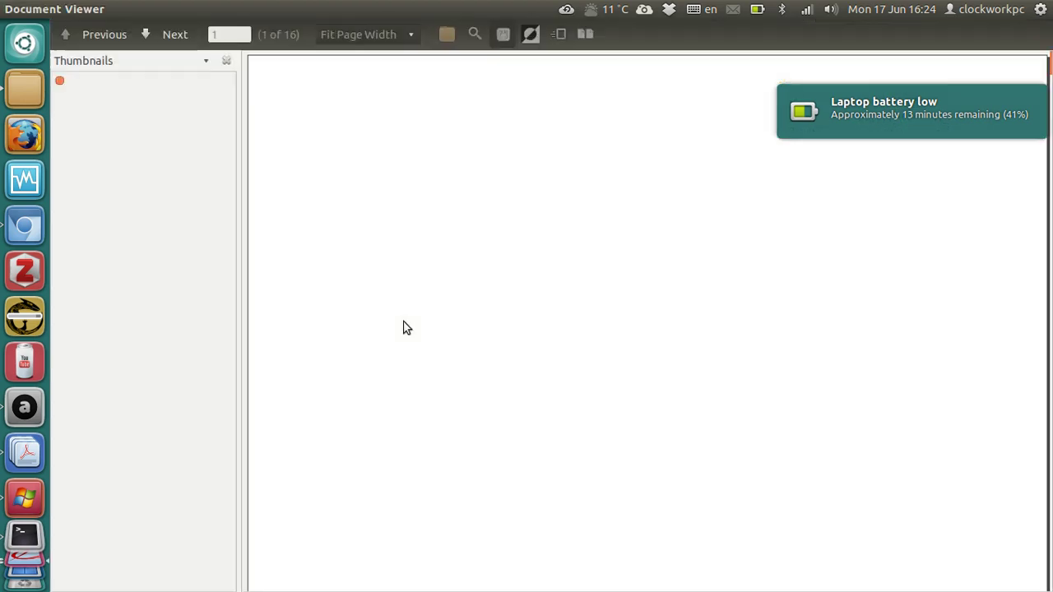
Step: Check the page layout and slide orientation on the first pages of right_way_up.pdf and close it
scroll(403, 328, down, 17)
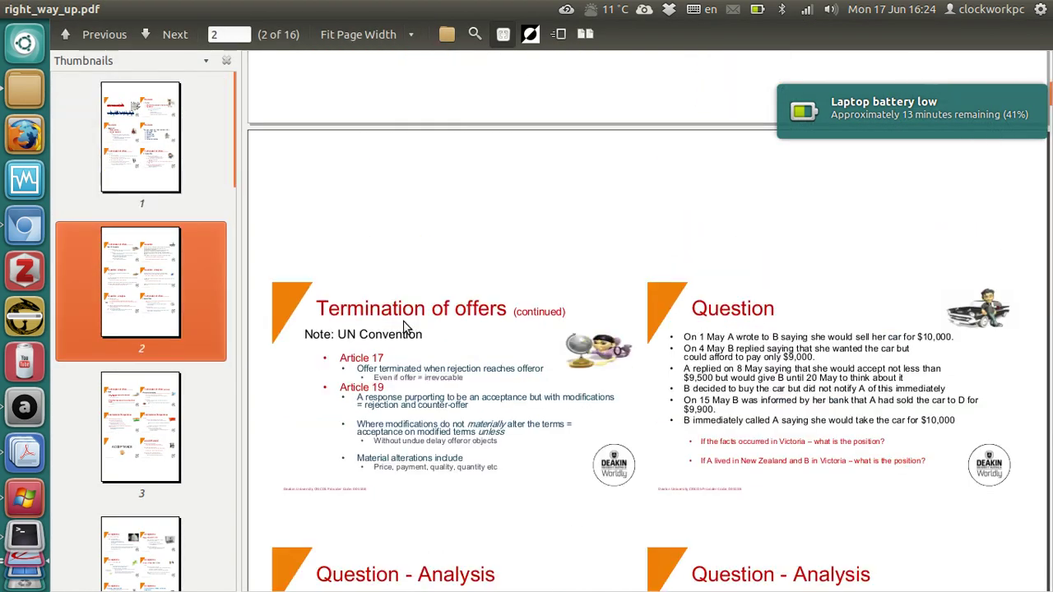
scroll(404, 328, up, 17)
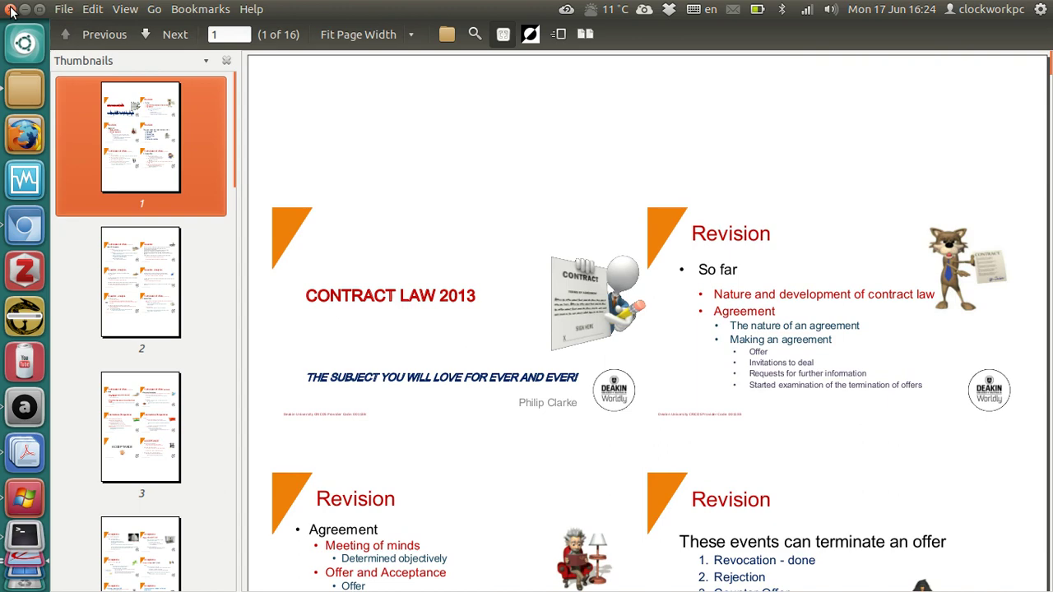
click(11, 10)
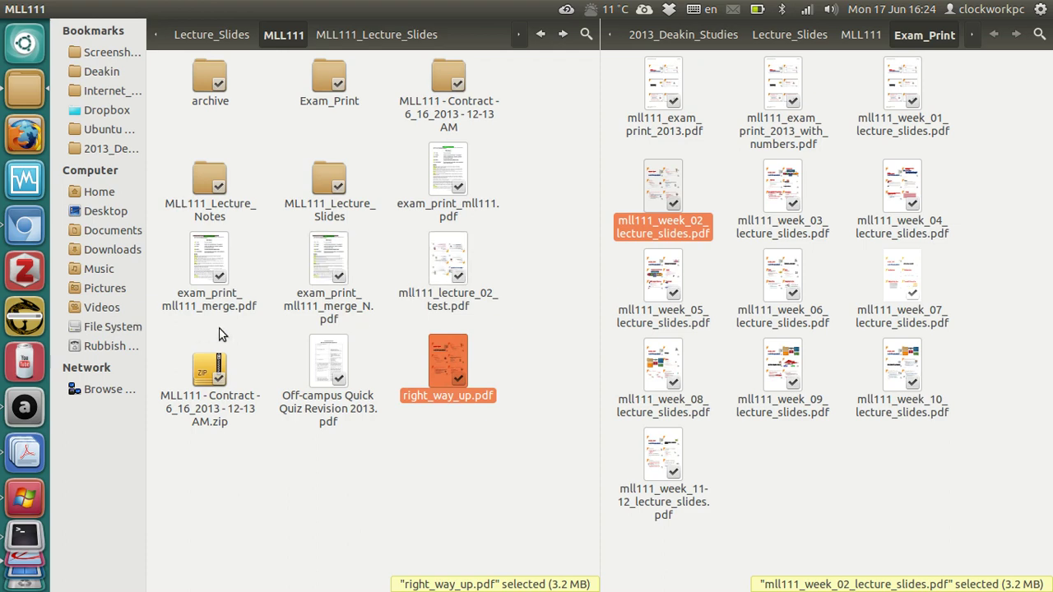
Step: Search the installed applications for the Document Viewer and launch it
key(super)
text(document v)
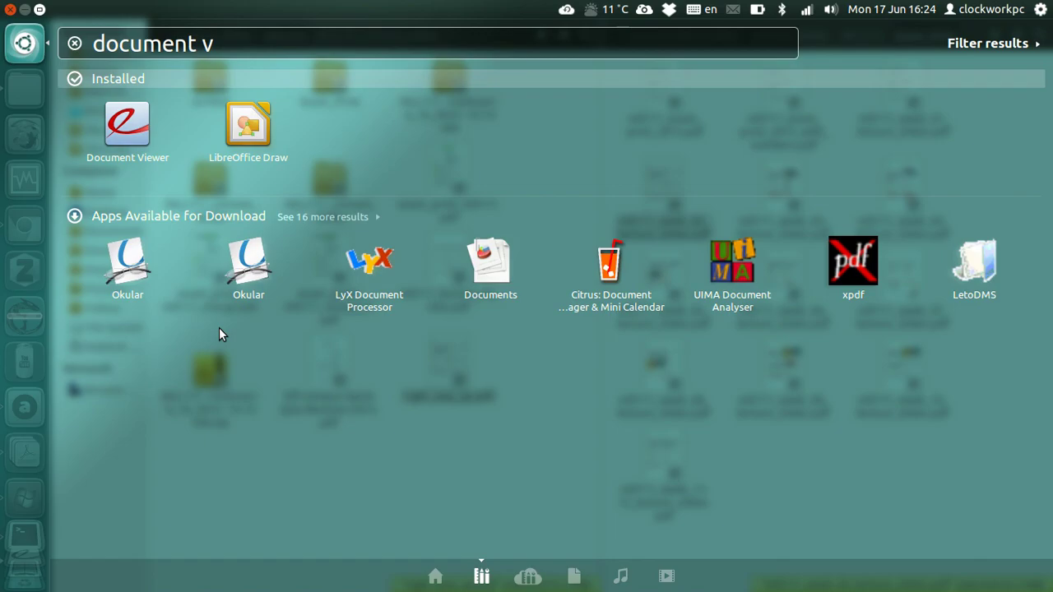
key(Down)
key(Return)
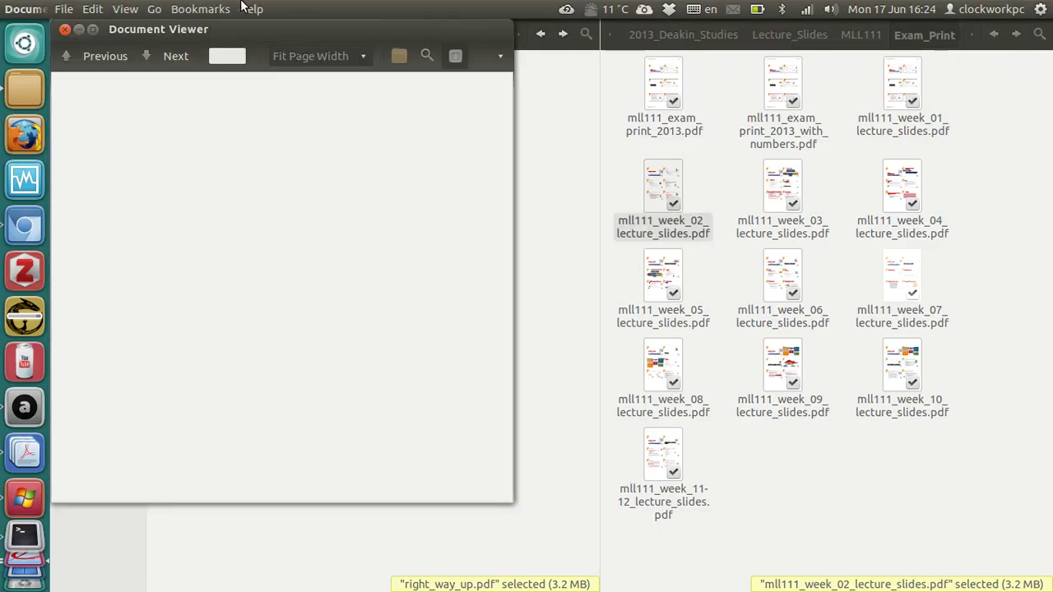
Step: View the Document Viewer's About information and close the application
click(251, 8)
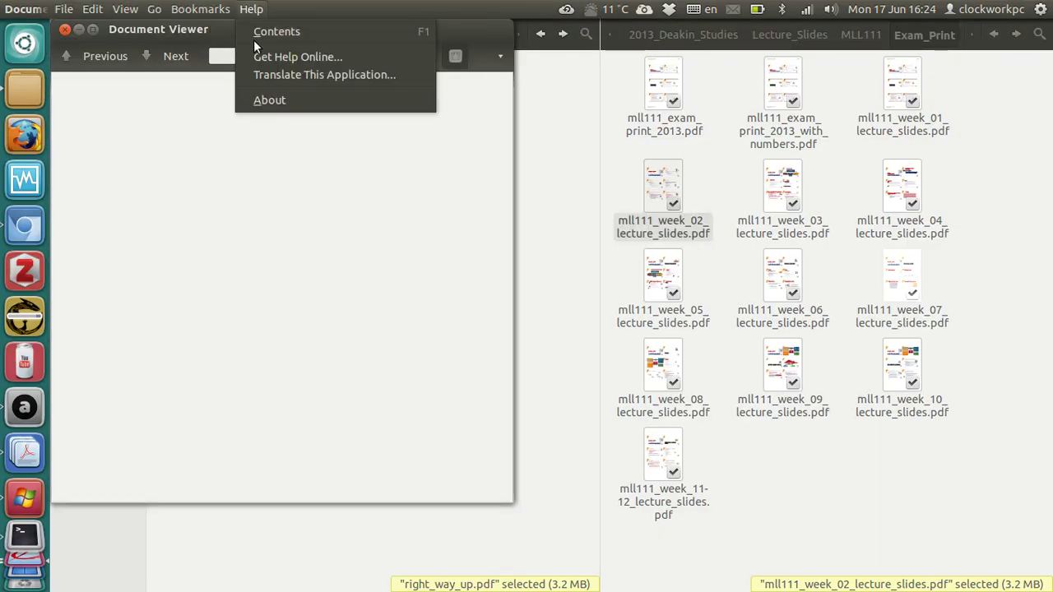
click(274, 101)
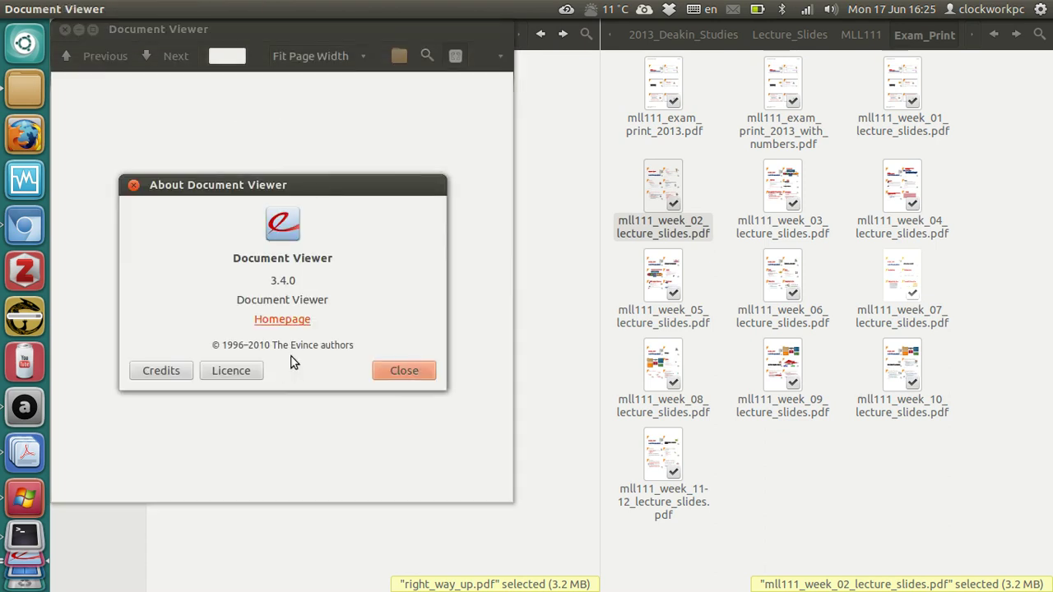
click(404, 371)
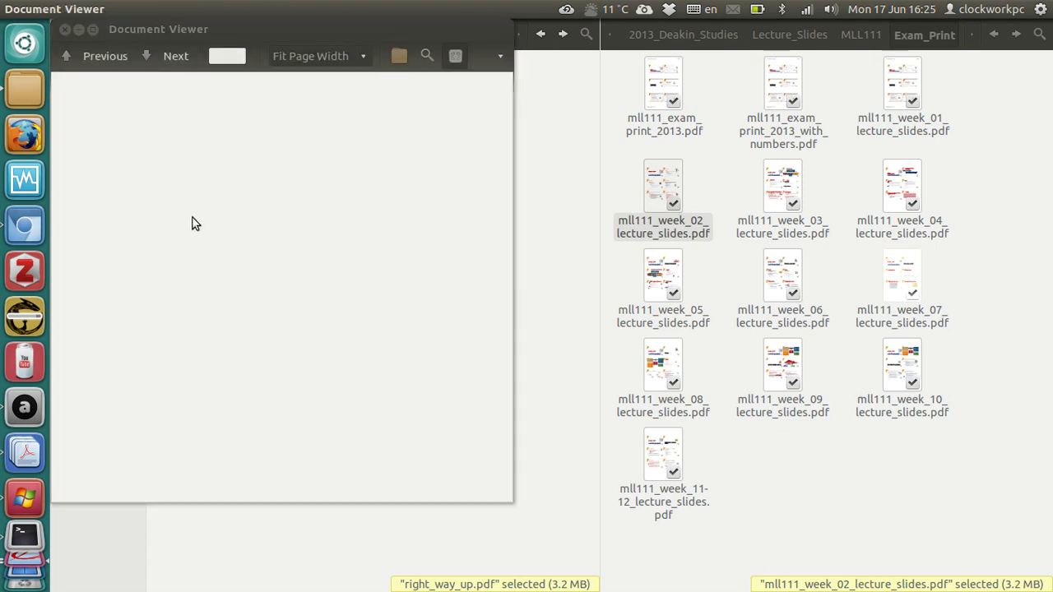
click(64, 28)
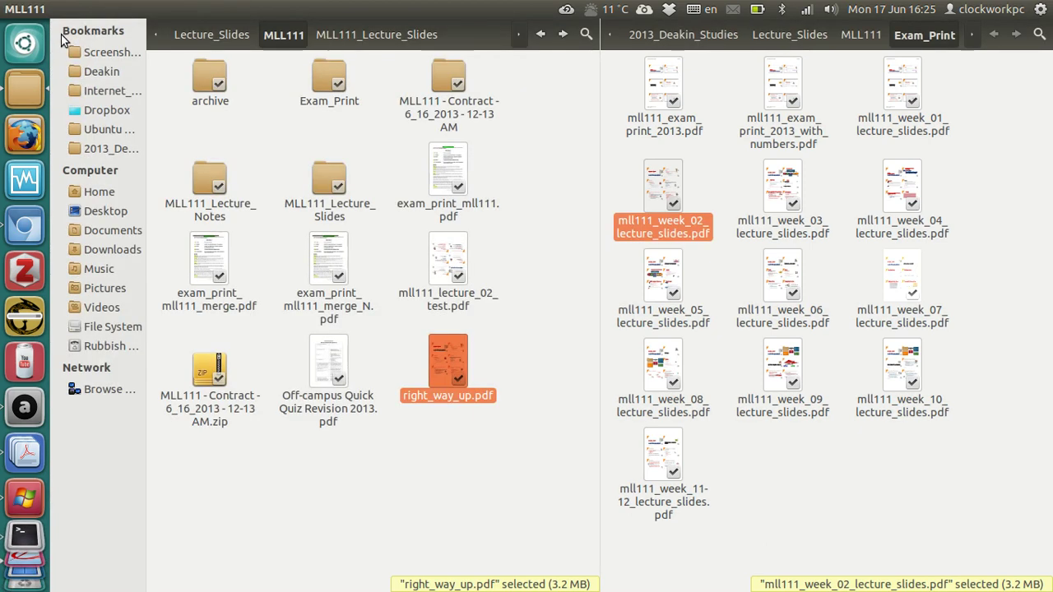
Step: Look over the printed PDFs in the Exam_Print folder and select mll111_exam_print_2013.pdf
click(691, 222)
key(Right)
key(Right)
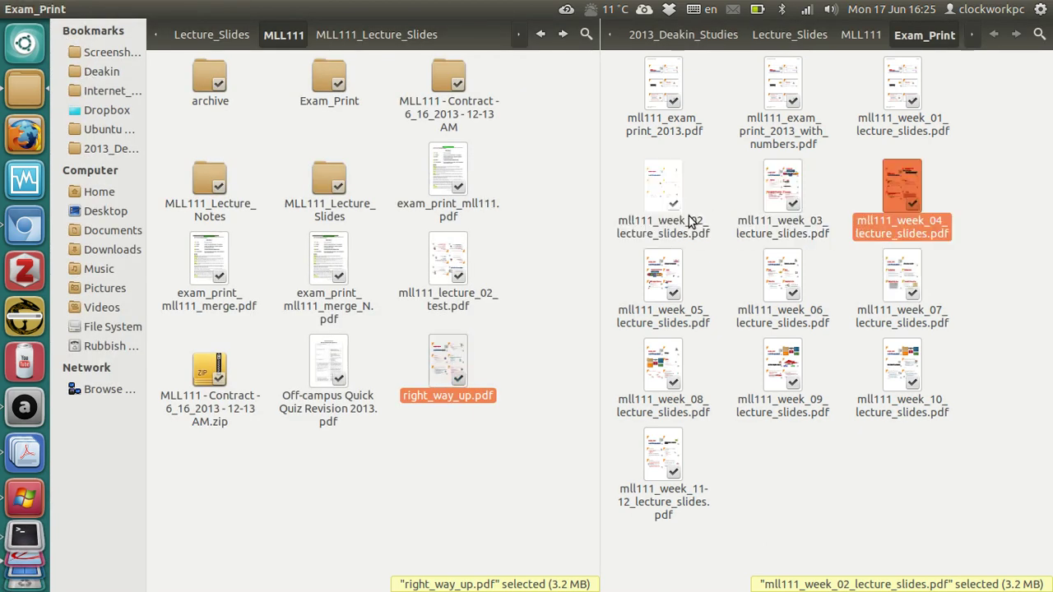
key(Up)
key(Left)
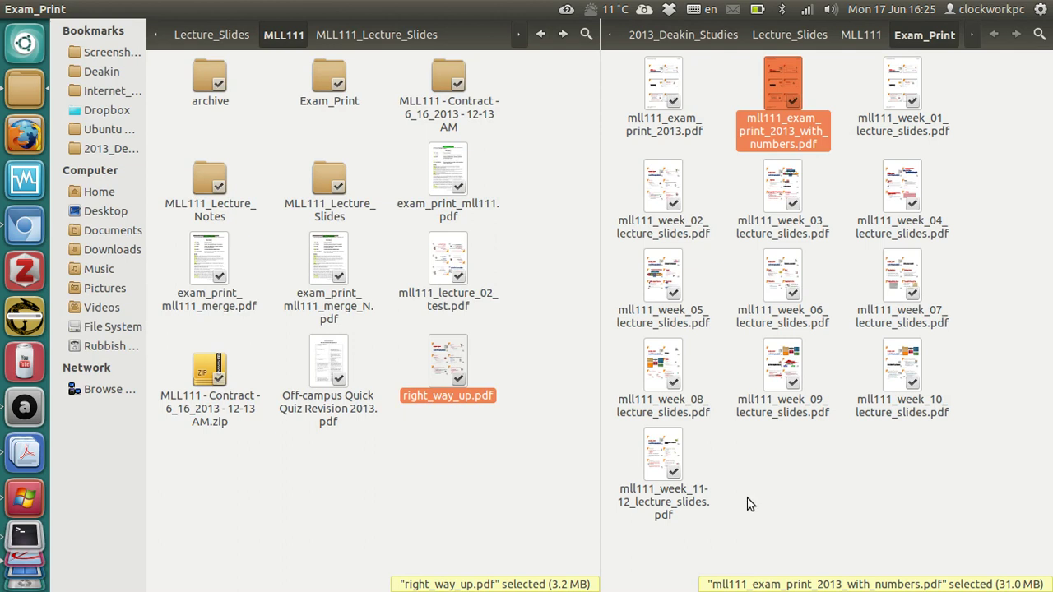
click(670, 124)
key(Right)
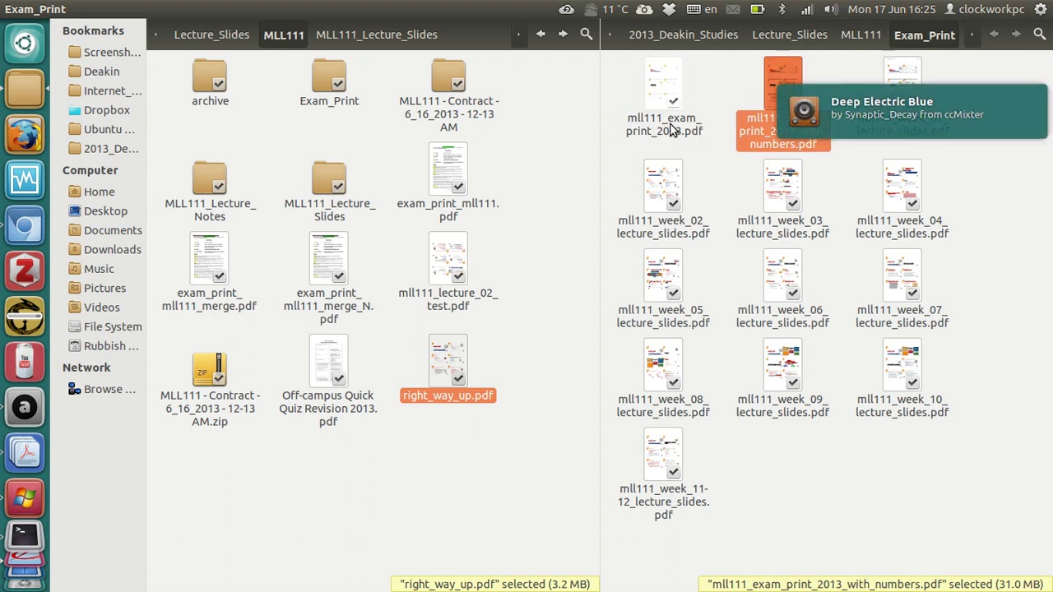
key(Left)
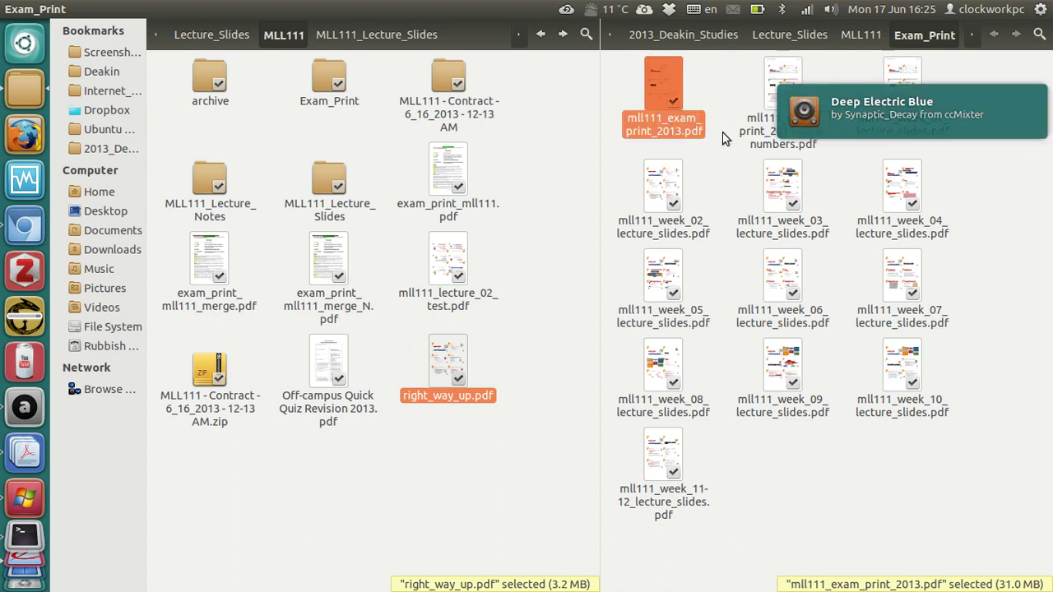
Step: Open mll111_exam_print_2013.pdf from the Exam_Print folder, check its first page layout, and close it
click(831, 9)
click(670, 106)
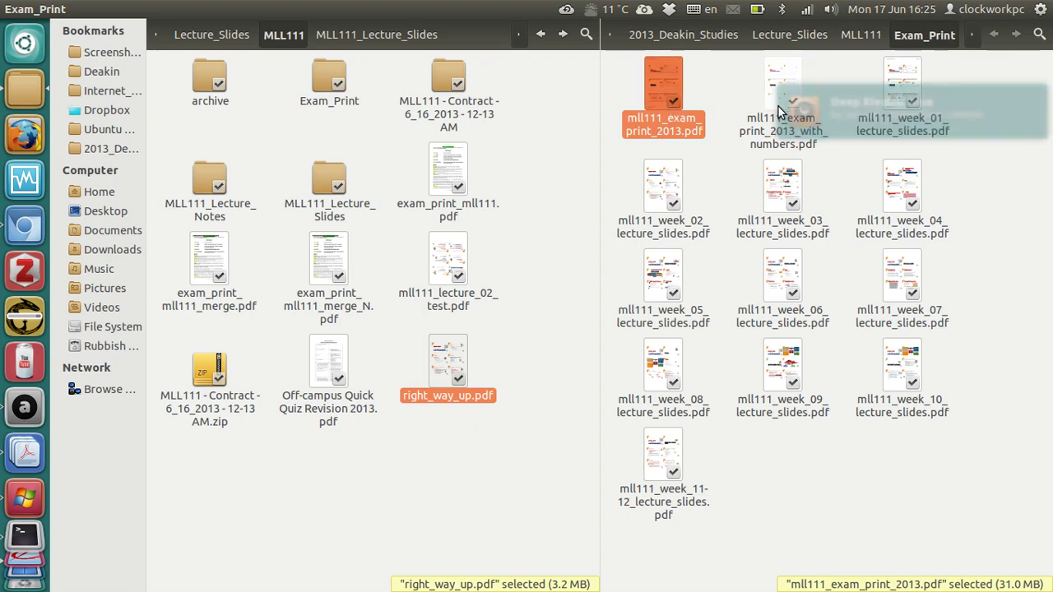
double_click(649, 106)
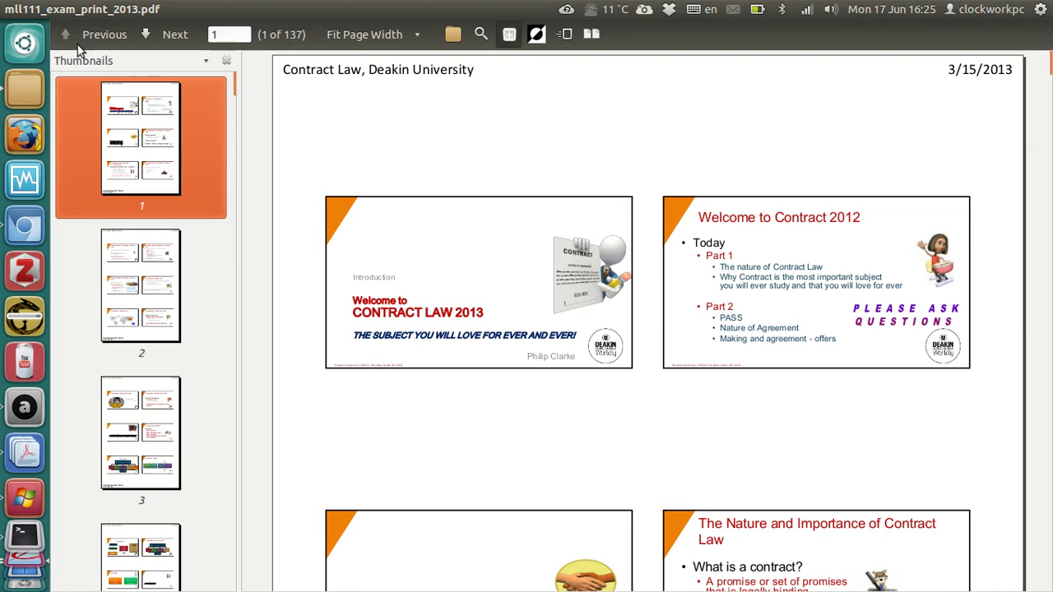
click(10, 9)
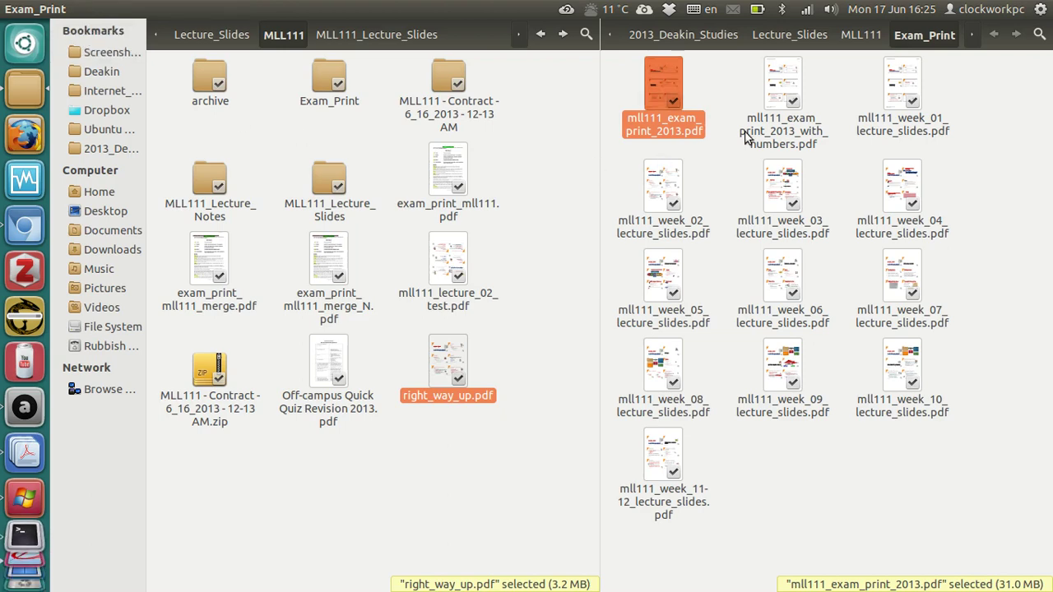
Step: Open mll111_exam_print_2013_with_numbers.pdf, check the page number at the foot of its last page, and close it
double_click(793, 130)
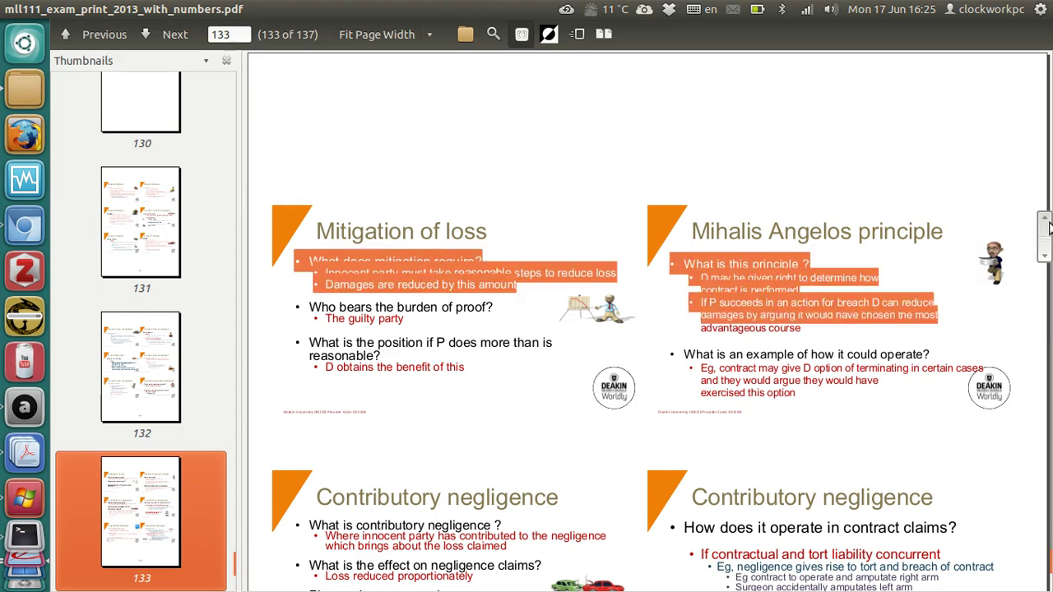
drag(1043, 238, 1020, 474)
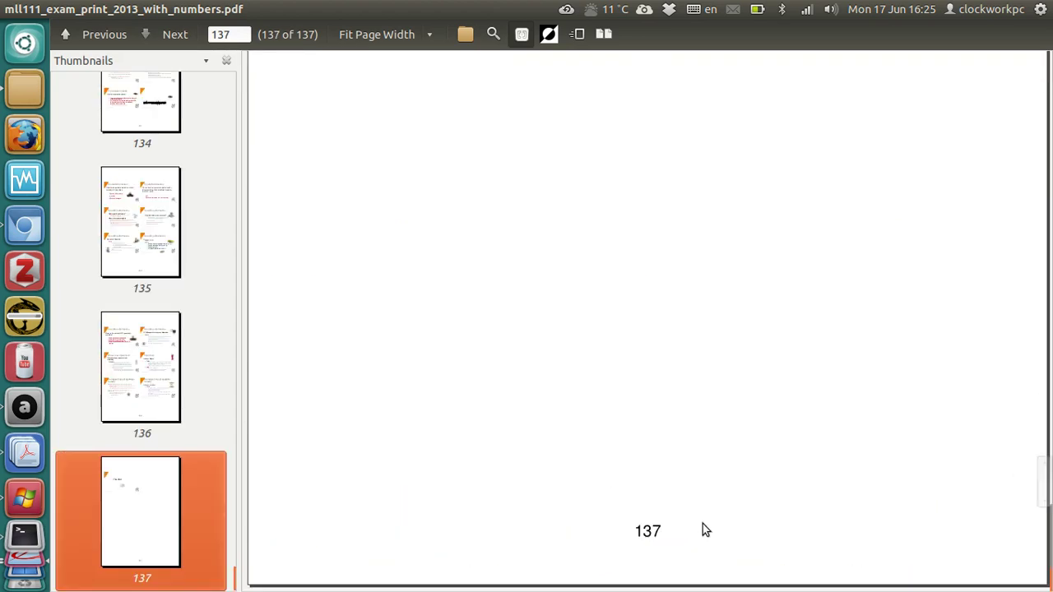
drag(658, 531, 604, 526)
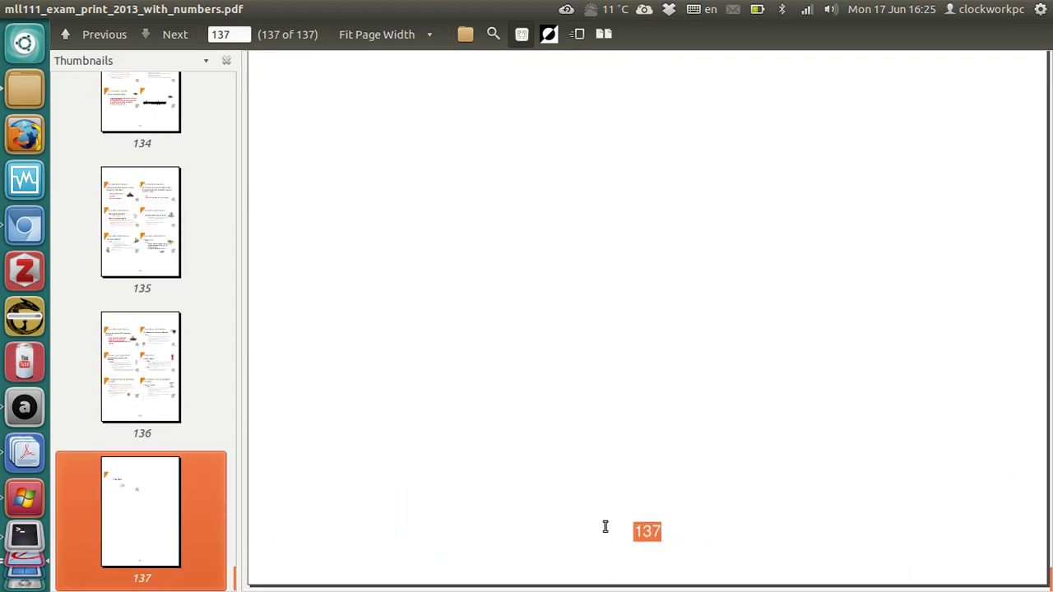
click(10, 8)
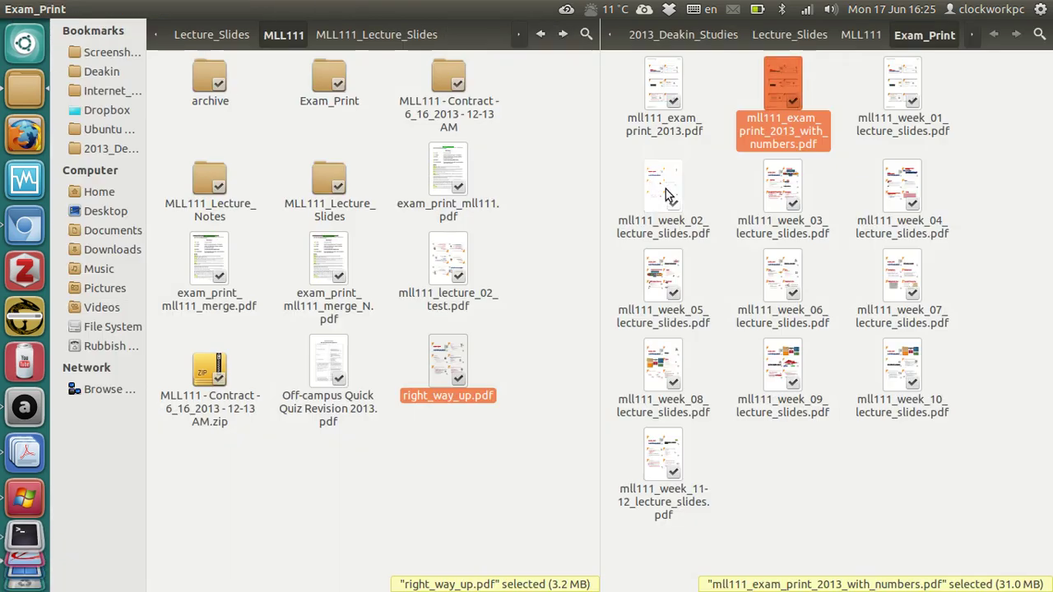
Step: Switch to PDF Chain and browse for files to concatenate in 2013_Deakin_Studies/Lecture_Slides/MLL111/Exam_Print
key(ctrl+alt+Right)
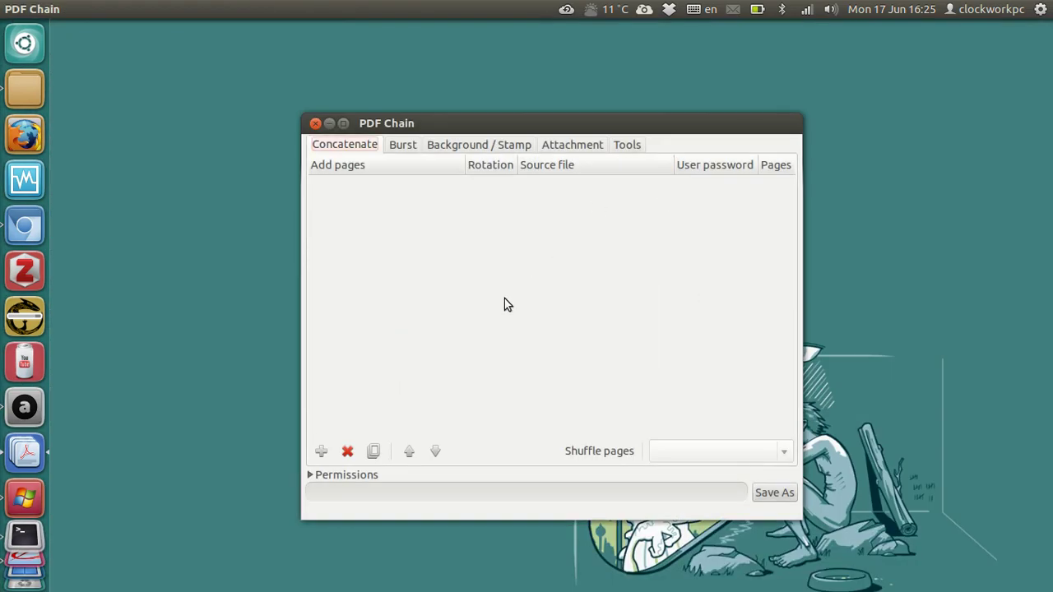
click(333, 446)
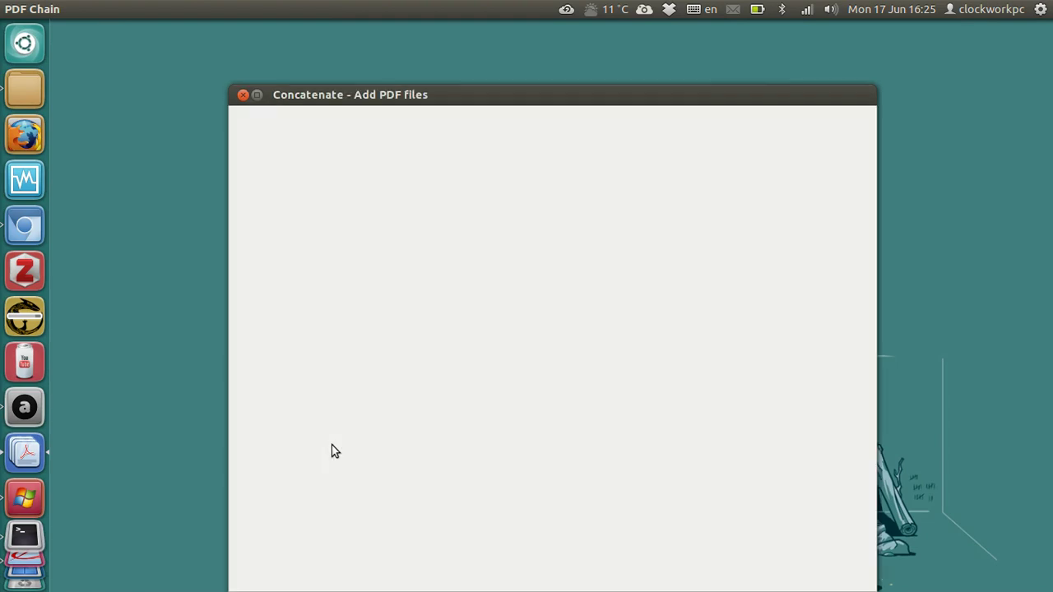
click(326, 200)
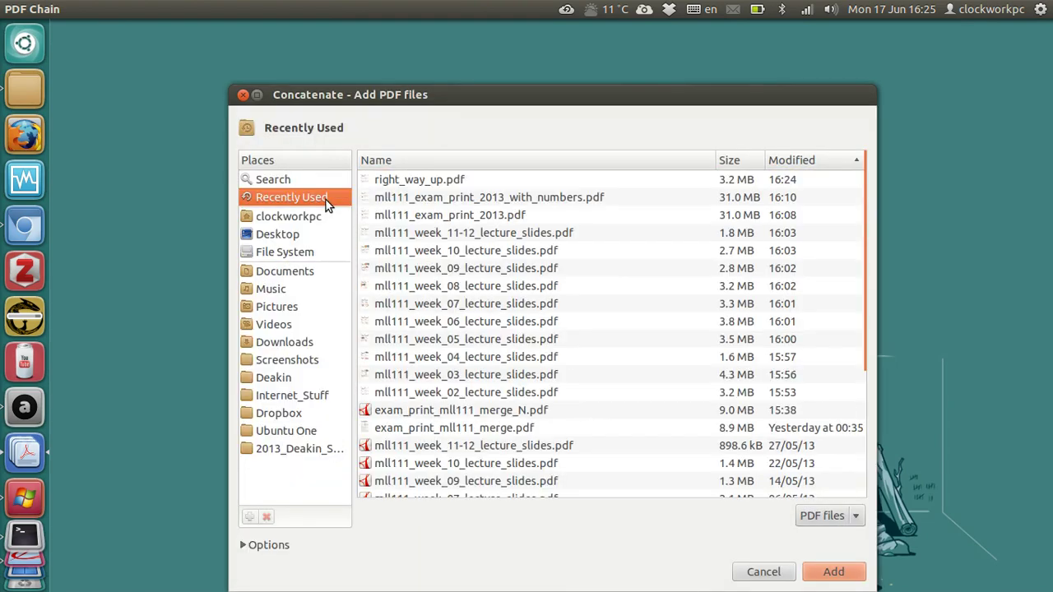
click(297, 448)
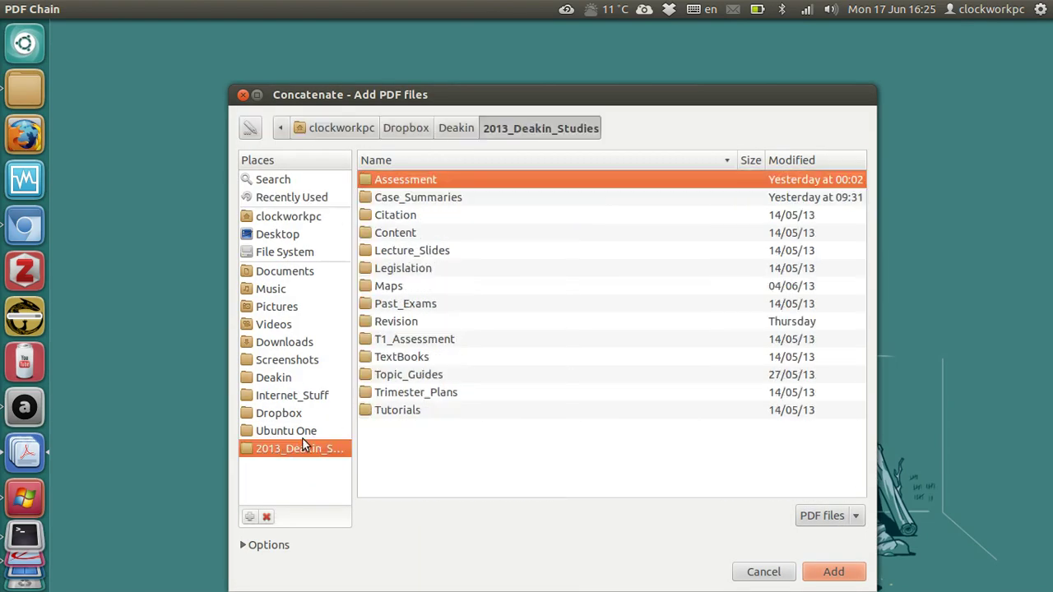
click(427, 267)
key(Up)
key(Return)
key(Down)
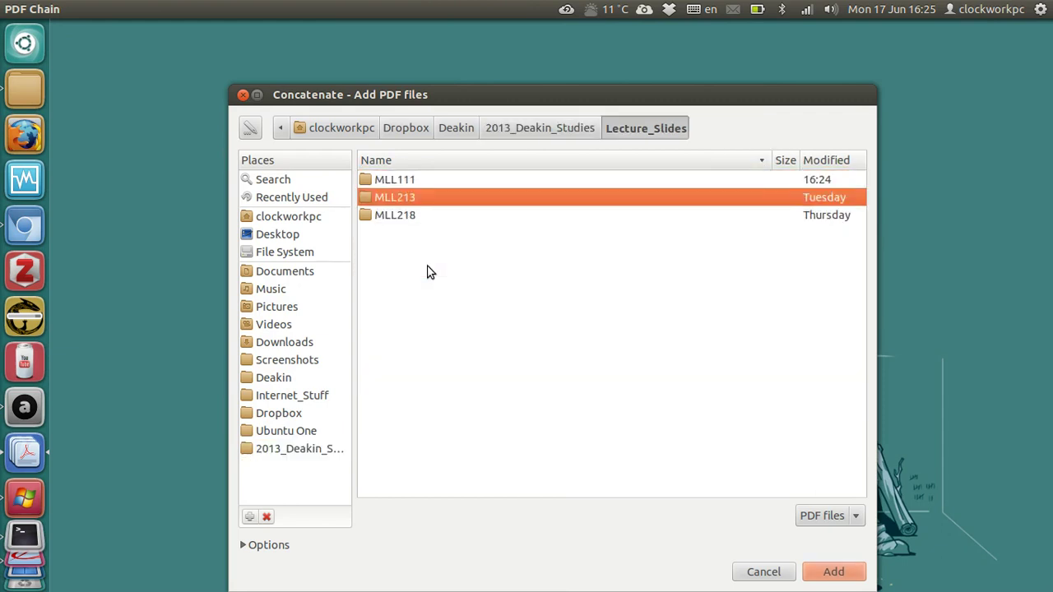
key(Up)
key(Return)
key(Down)
key(Down)
key(Down)
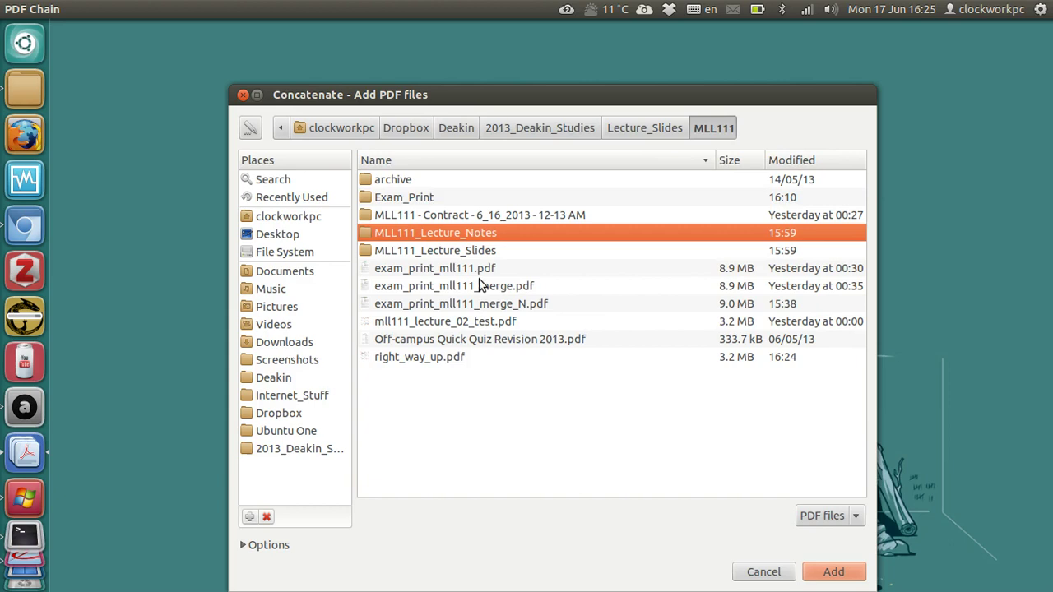
key(Up)
key(Up)
key(Return)
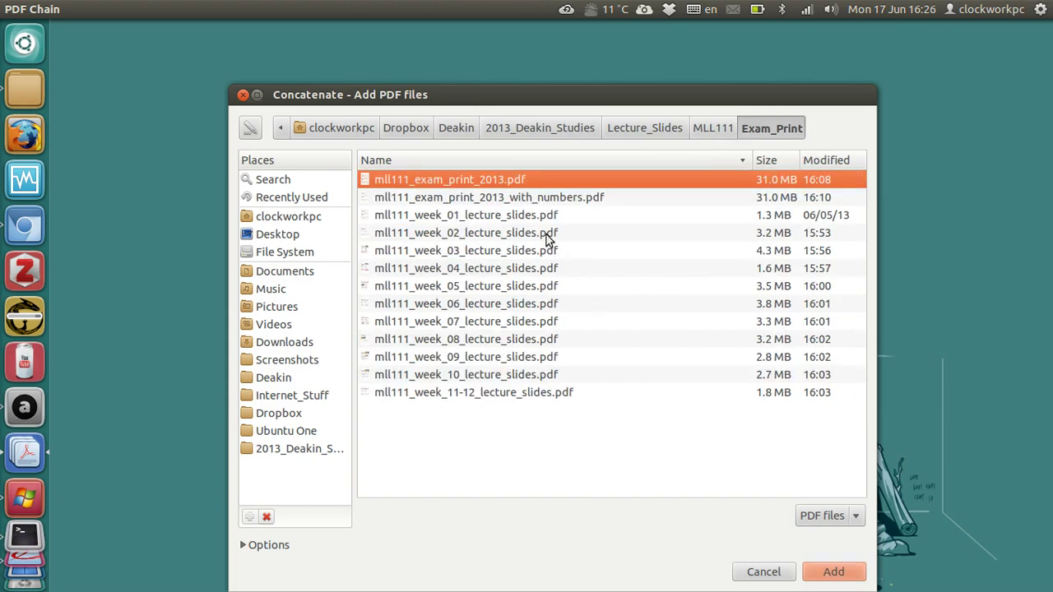
Step: Add the weekly lecture slide PDFs from mll111_week_01 through mll111_week_11-12 to the concatenation list
click(579, 216)
key(shift+Down)
key(shift+Down)
key(shift+Down)
key(shift+Down)
key(shift+Down)
key(shift+Down)
key(shift+Down)
key(shift+Down)
key(shift+Down)
key(shift+Down)
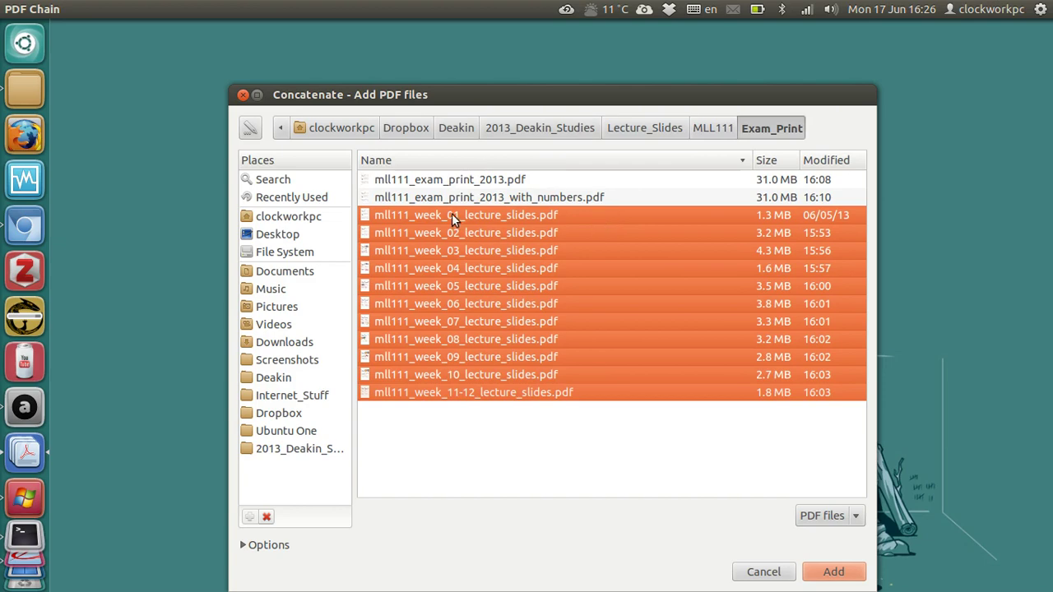
click(811, 571)
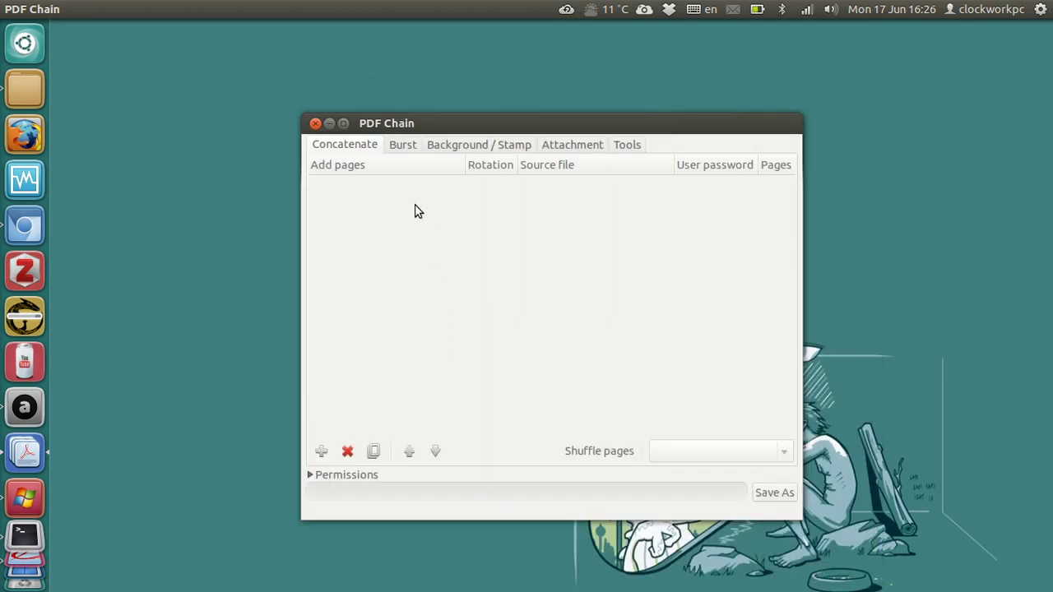
Step: Move mll111_week_01_lecture_slides.pdf three places down the concatenation list and back up to first place
click(579, 202)
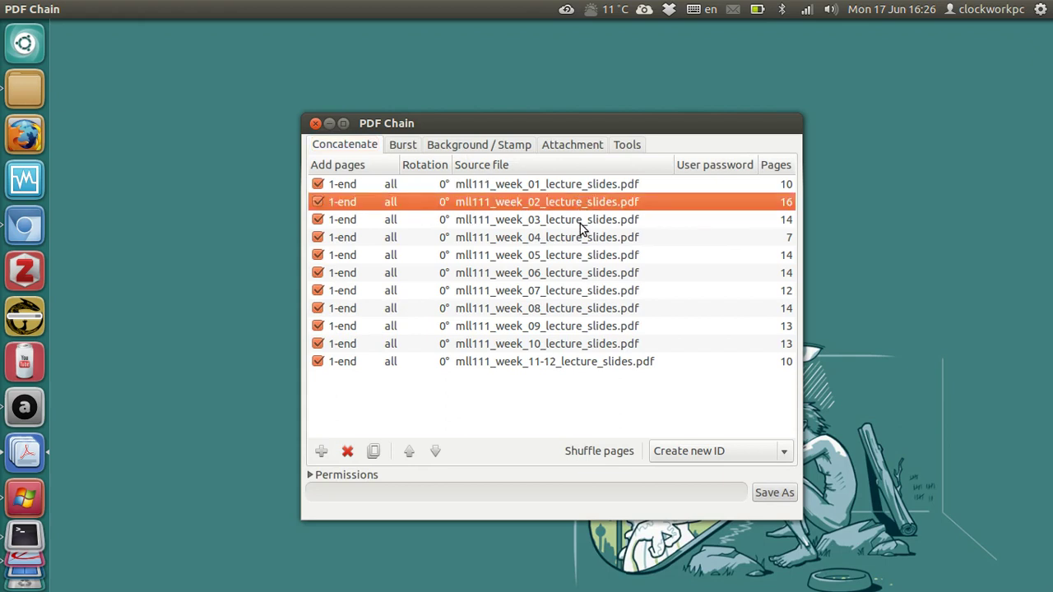
key(Up)
click(580, 225)
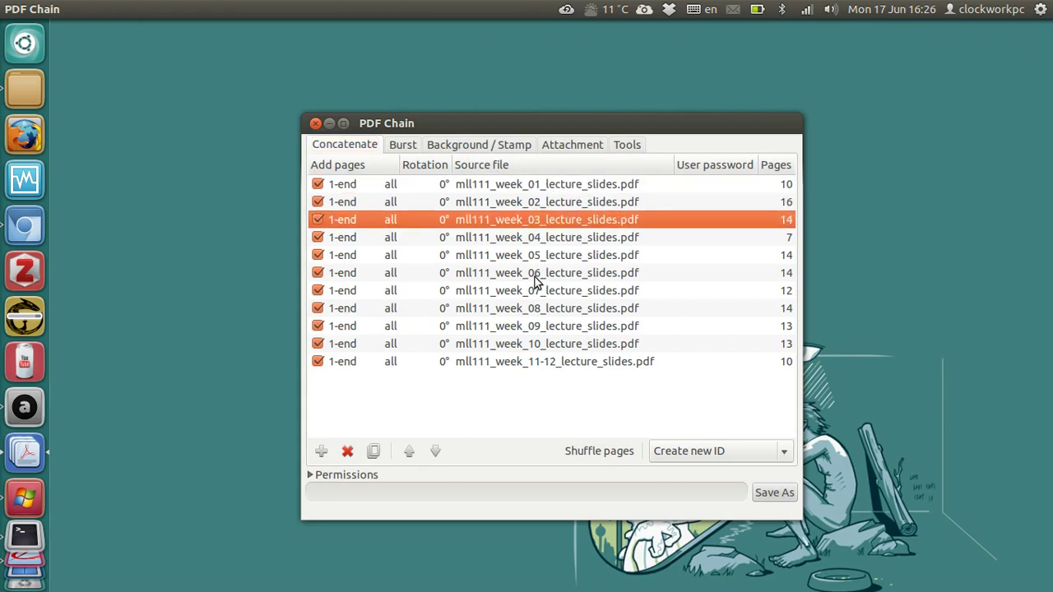
click(556, 185)
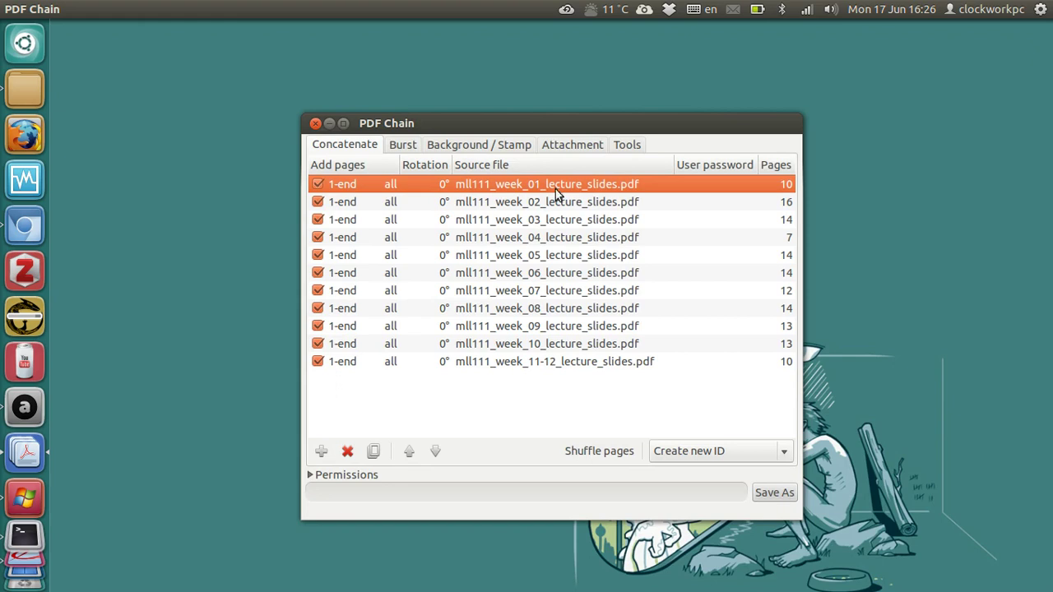
click(436, 451)
click(435, 451)
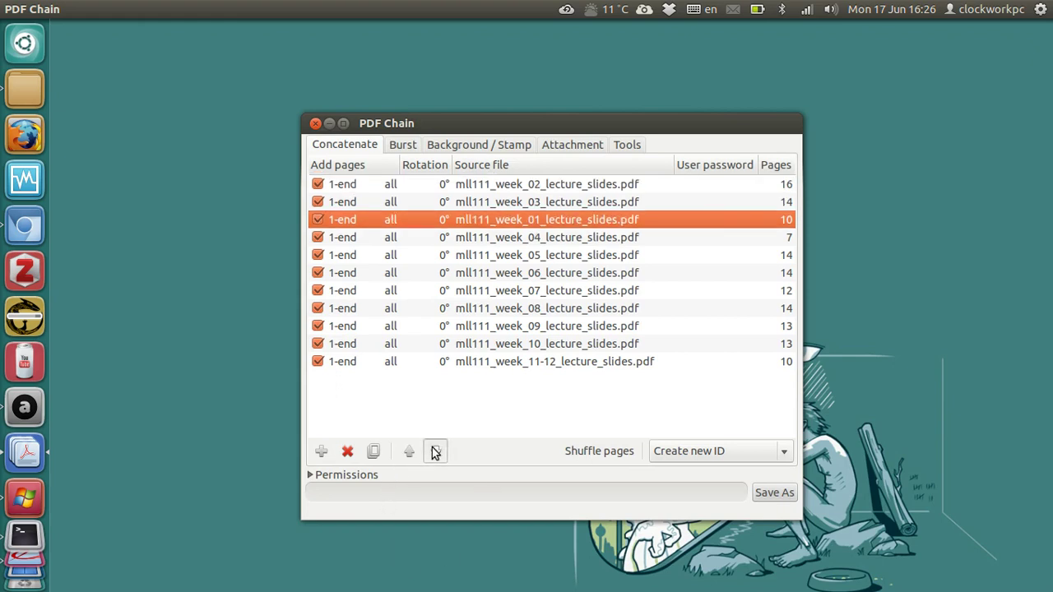
click(436, 451)
click(411, 451)
click(410, 451)
click(410, 451)
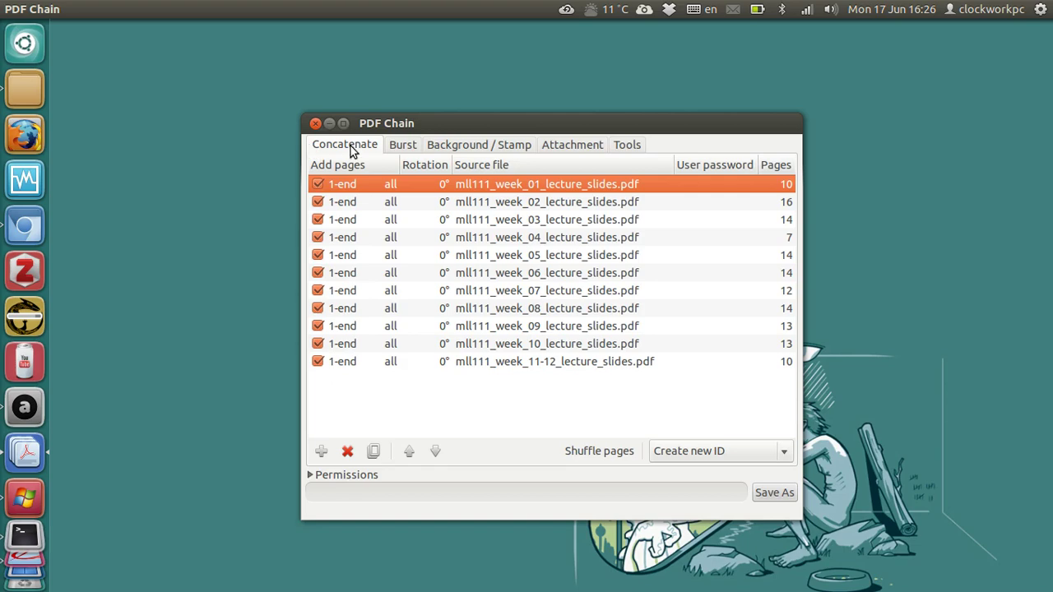
Step: Save the concatenated output in the Exam_Print folder as mll111_exam_print_2013_demo.pdf
click(773, 494)
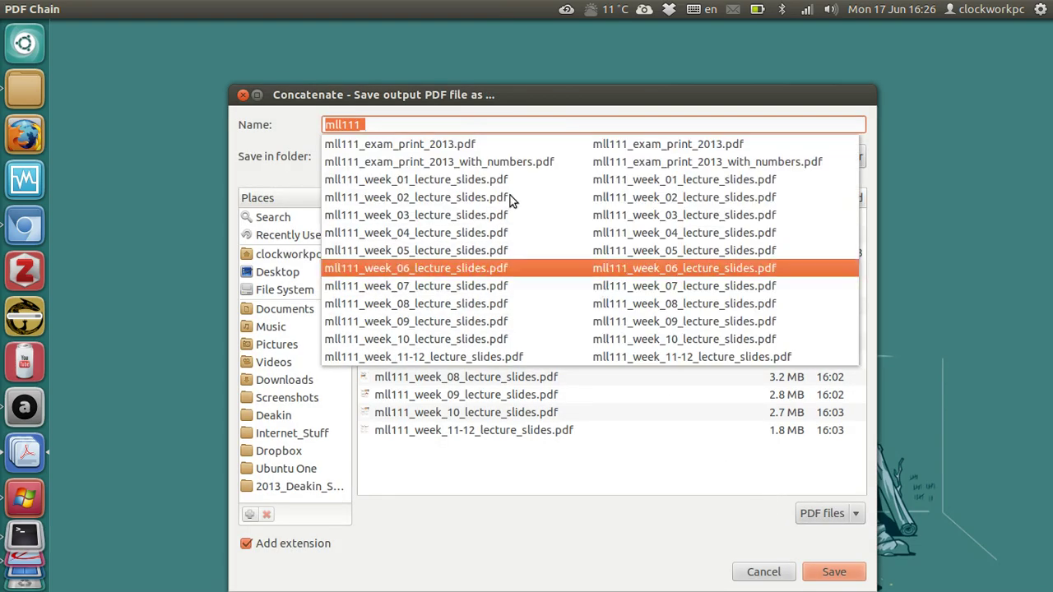
click(431, 145)
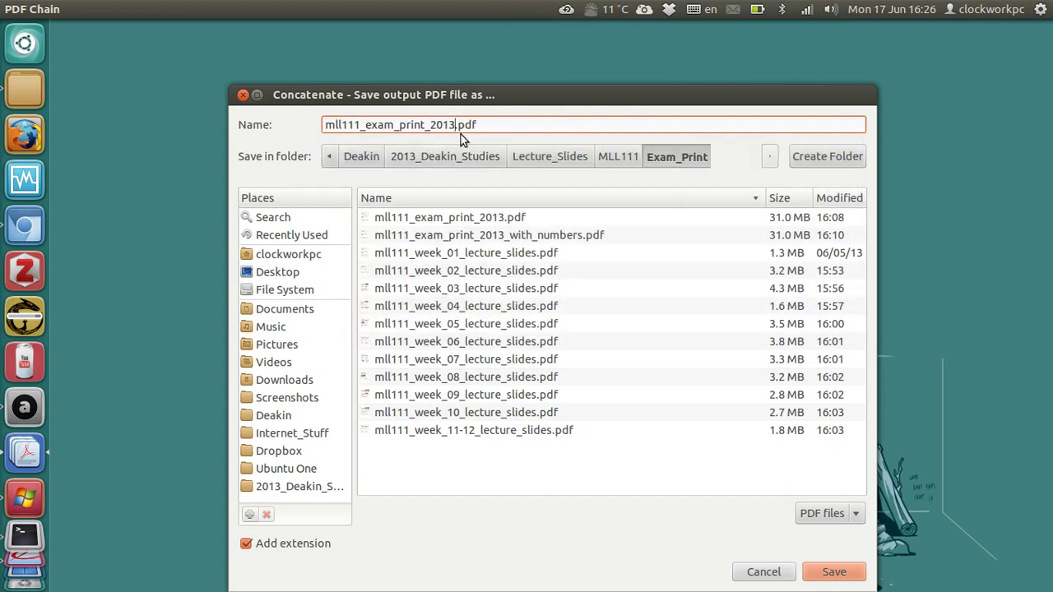
text(_demo)
key(Return)
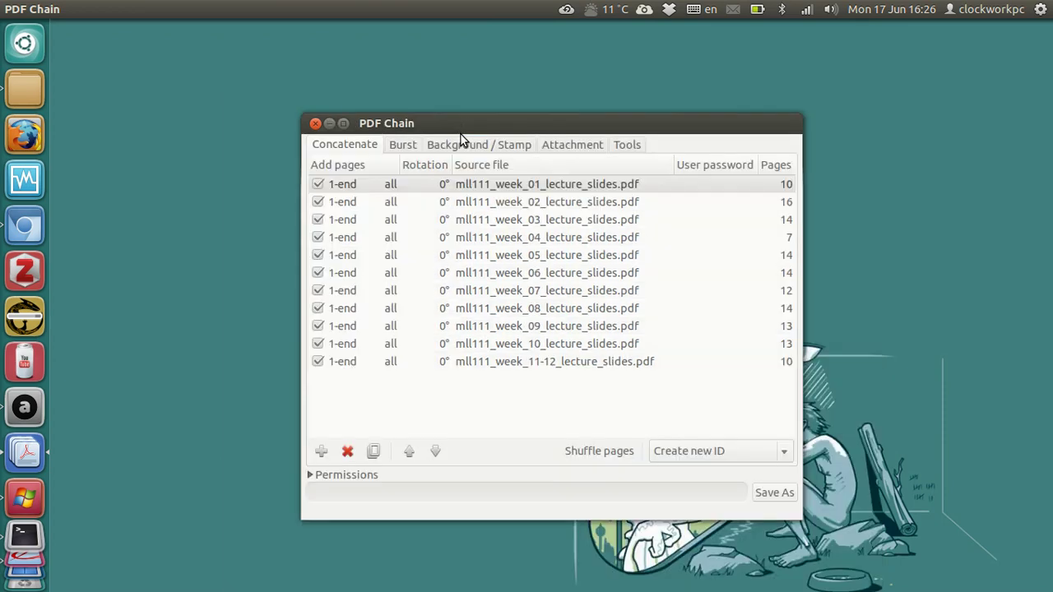
Step: Switch to the file manager, open mll111_exam_print_2013_demo.pdf to check the merged document, and close it
click(23, 88)
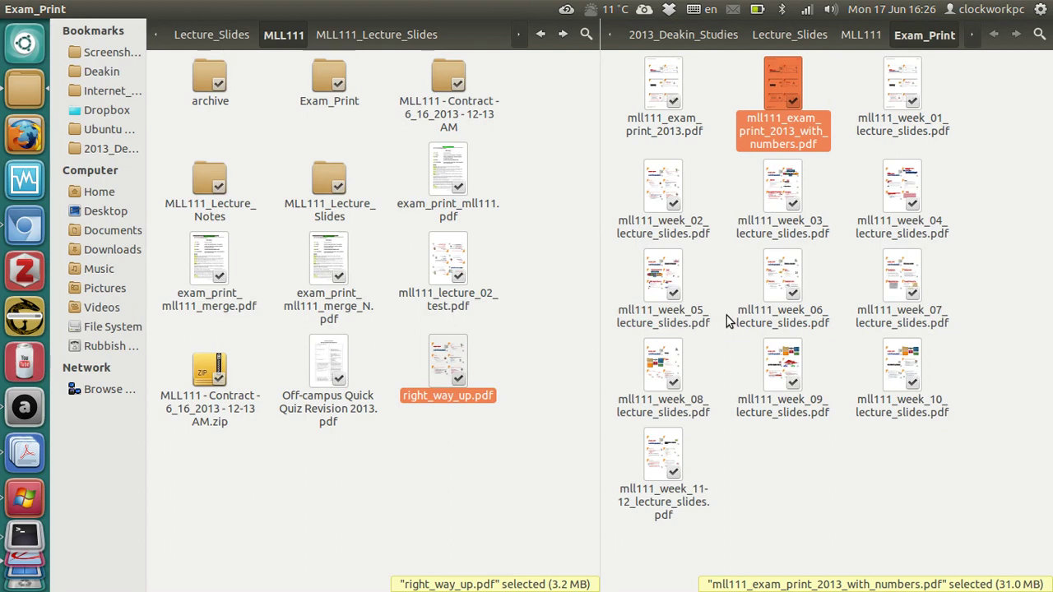
click(807, 122)
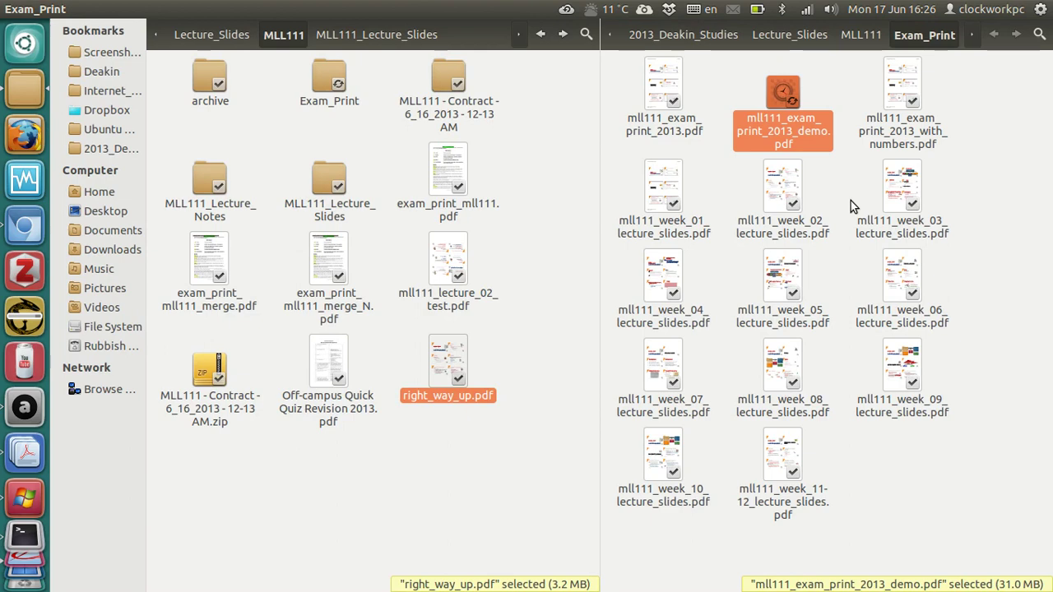
key(Return)
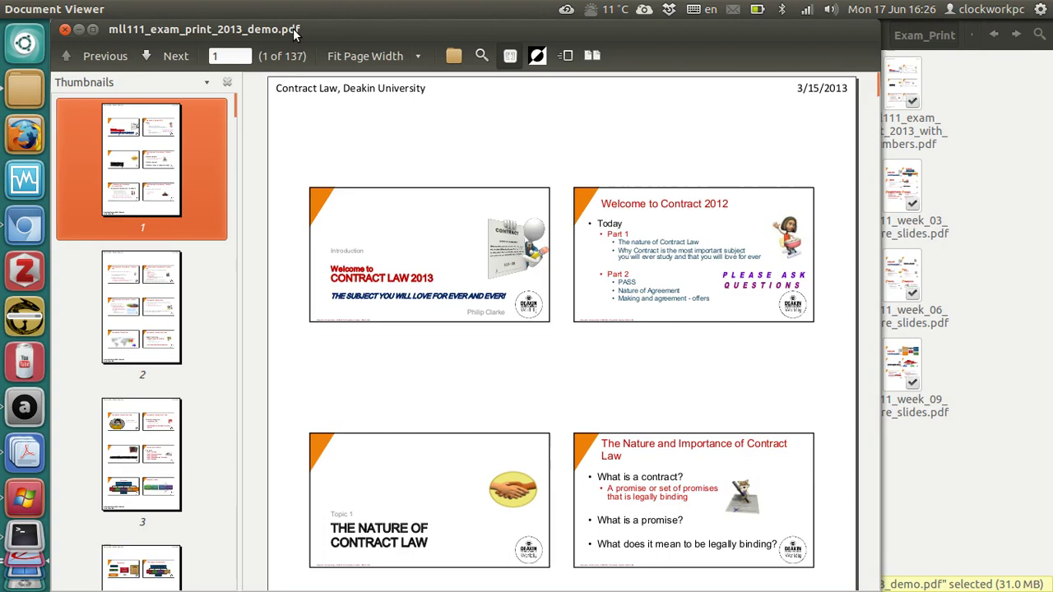
double_click(294, 30)
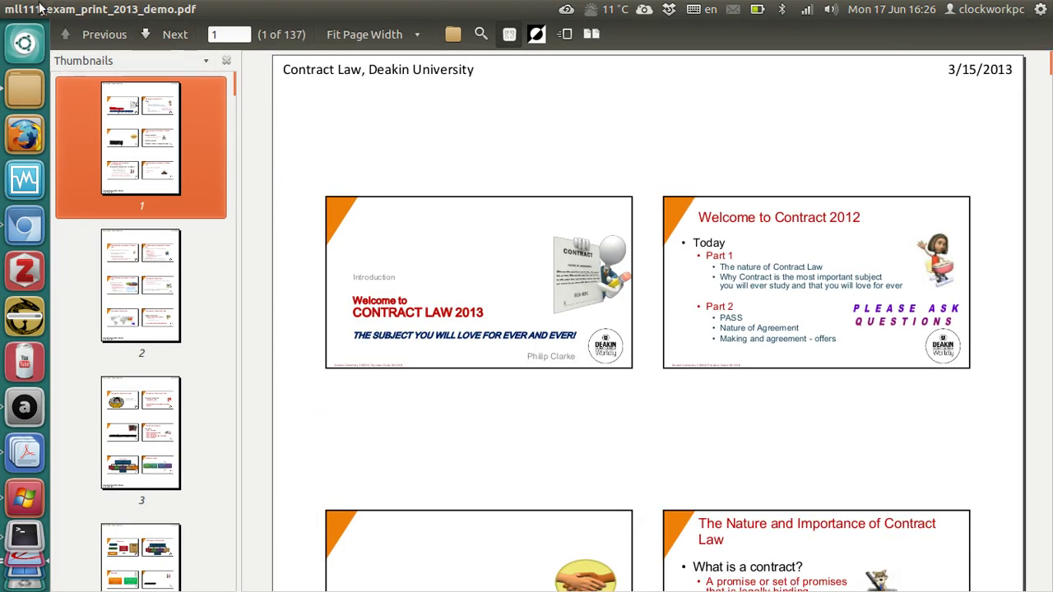
click(9, 10)
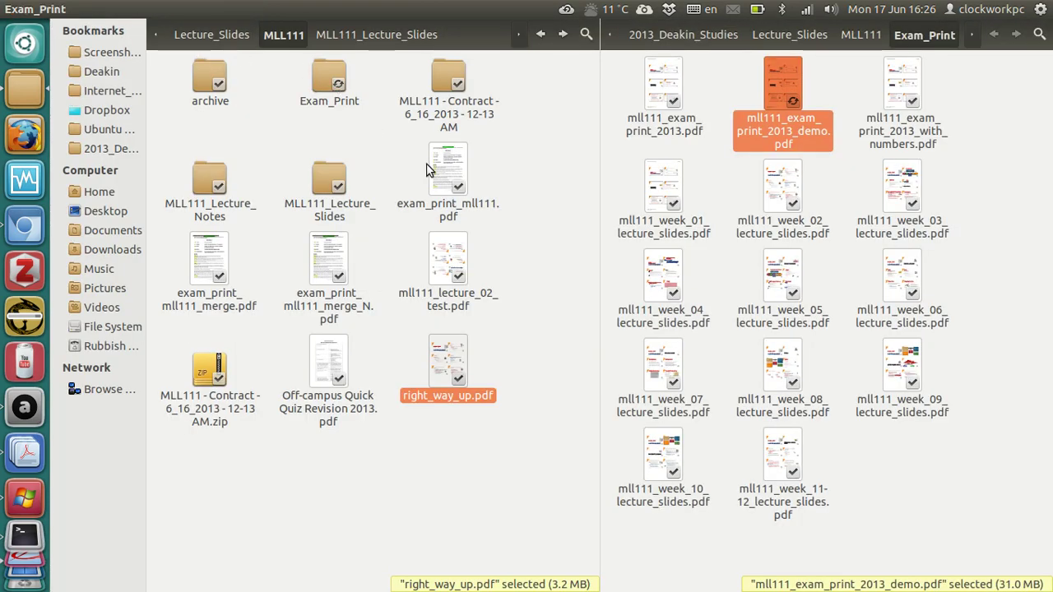
Step: Return to PDF Chain and close it
key(ctrl+alt+Right)
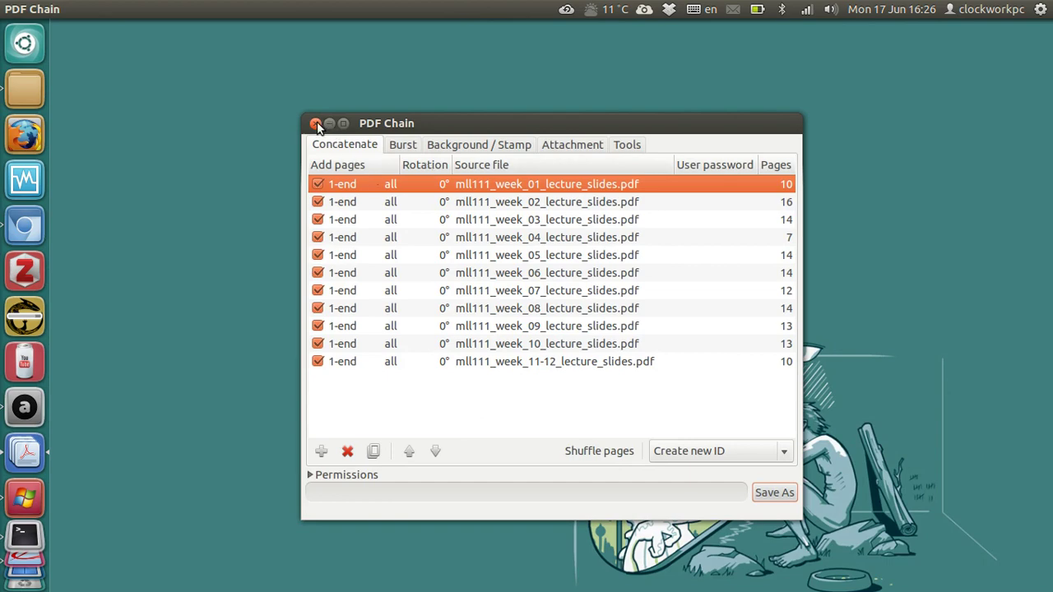
click(316, 124)
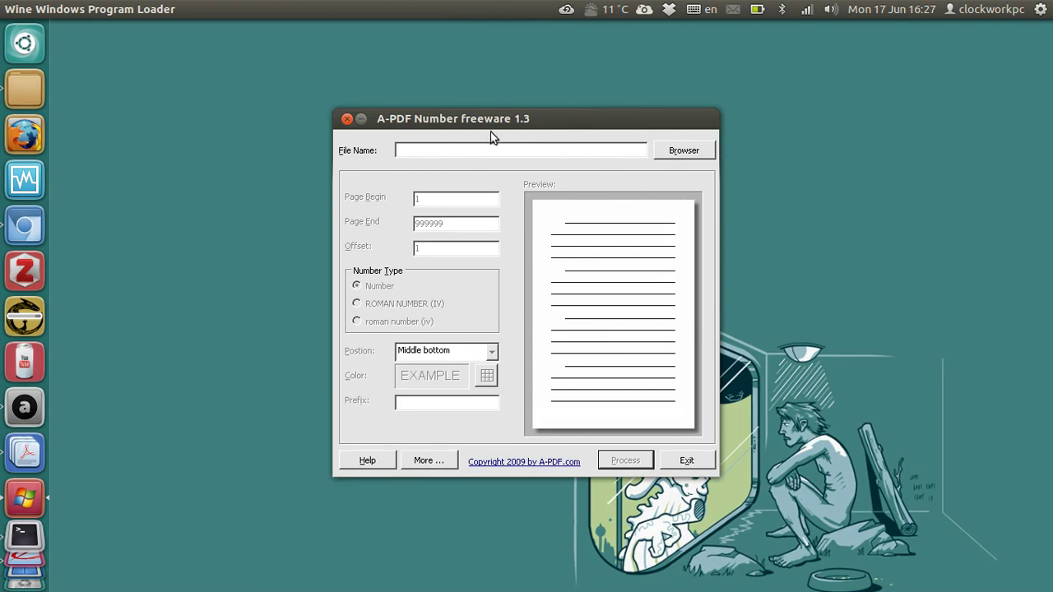
Step: Switch to Chromium and read the A-PDF Number page's description, download option and feature list
key(alt+Tab)
key(alt+Tab)
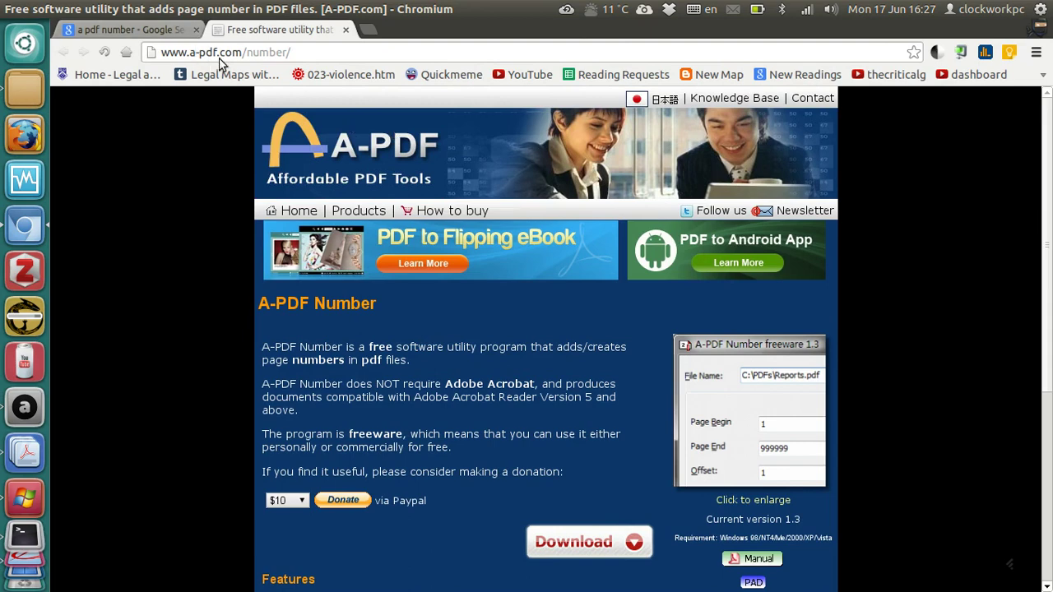
mouse_move(359, 211)
scroll(292, 329, down, 1)
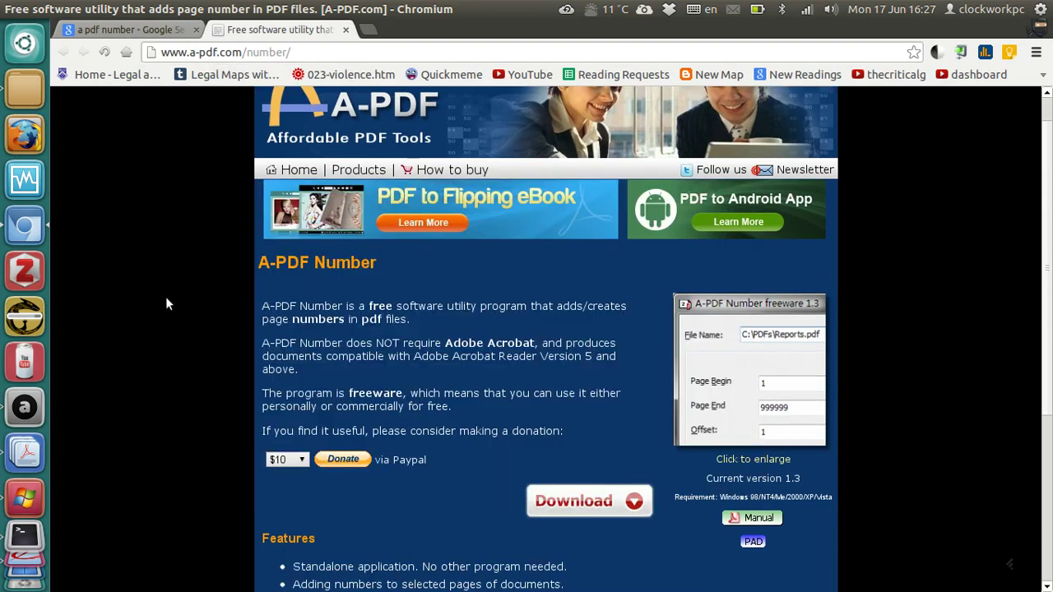
scroll(166, 304, down, 3)
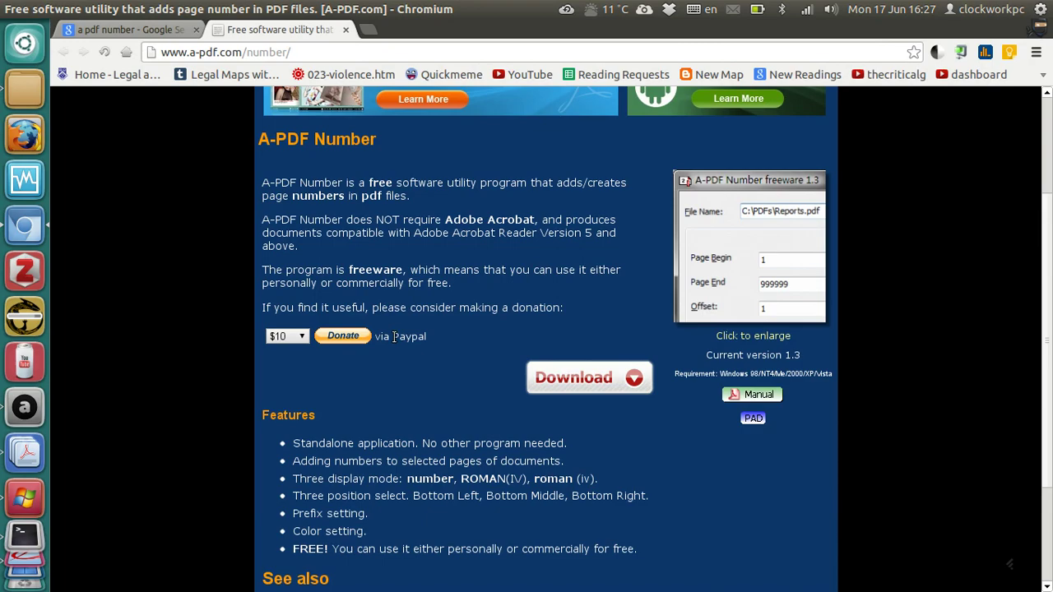
scroll(426, 334, up, 4)
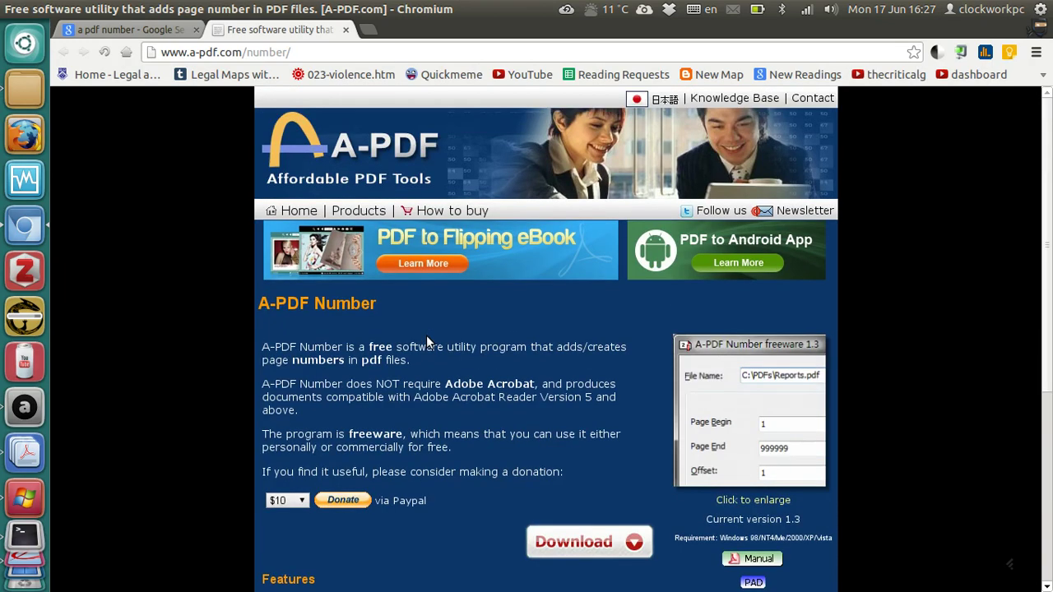
Step: Switch to A-PDF Number and browse for the input PDF in the Exam_Print folder
key(ctrl+alt+Right)
key(ctrl+alt+Right)
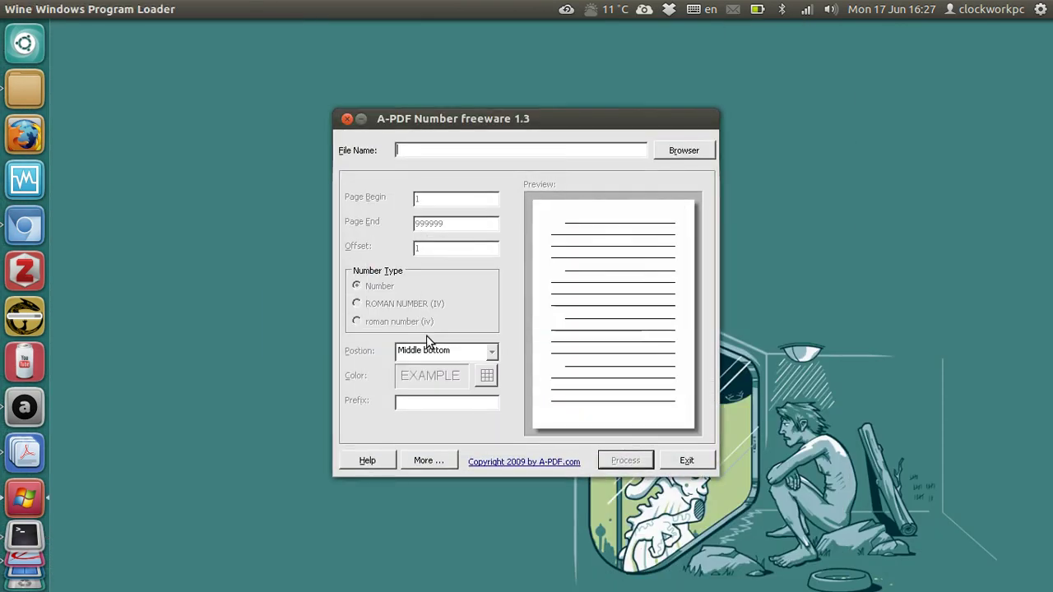
click(687, 152)
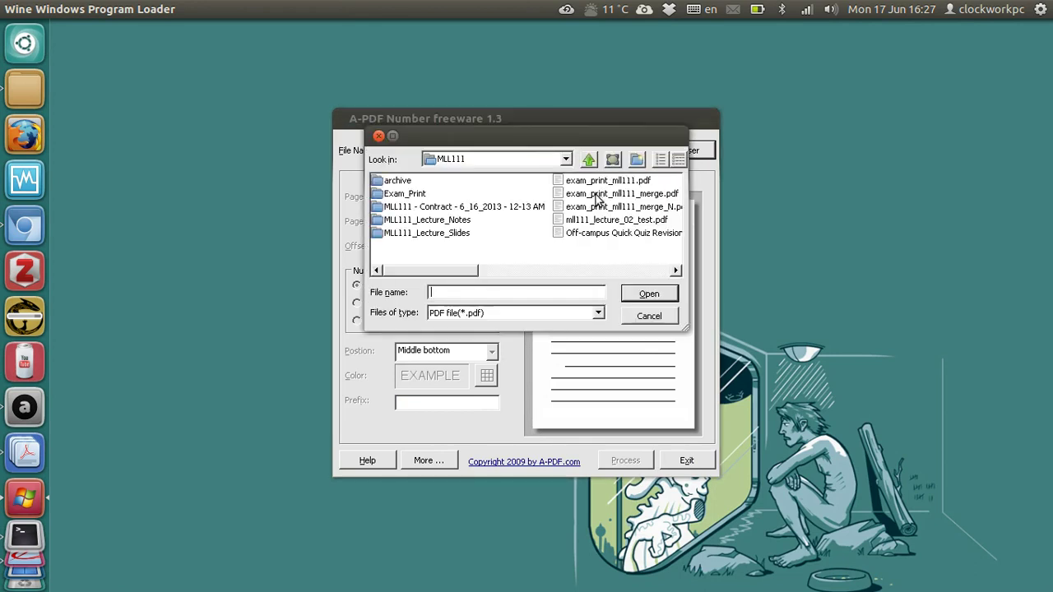
click(504, 208)
key(Right)
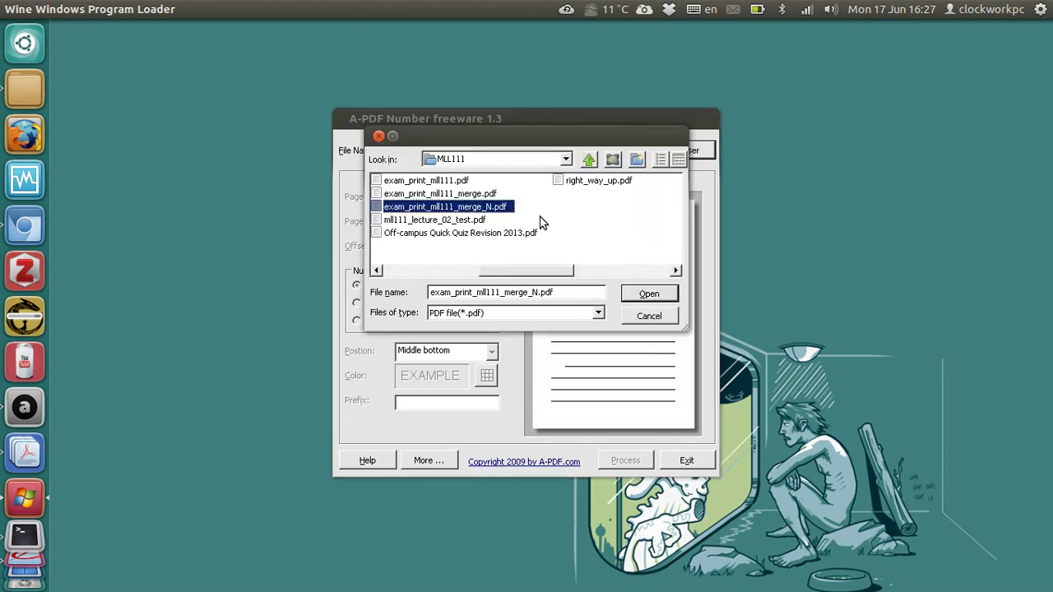
key(Left)
key(Up)
key(Return)
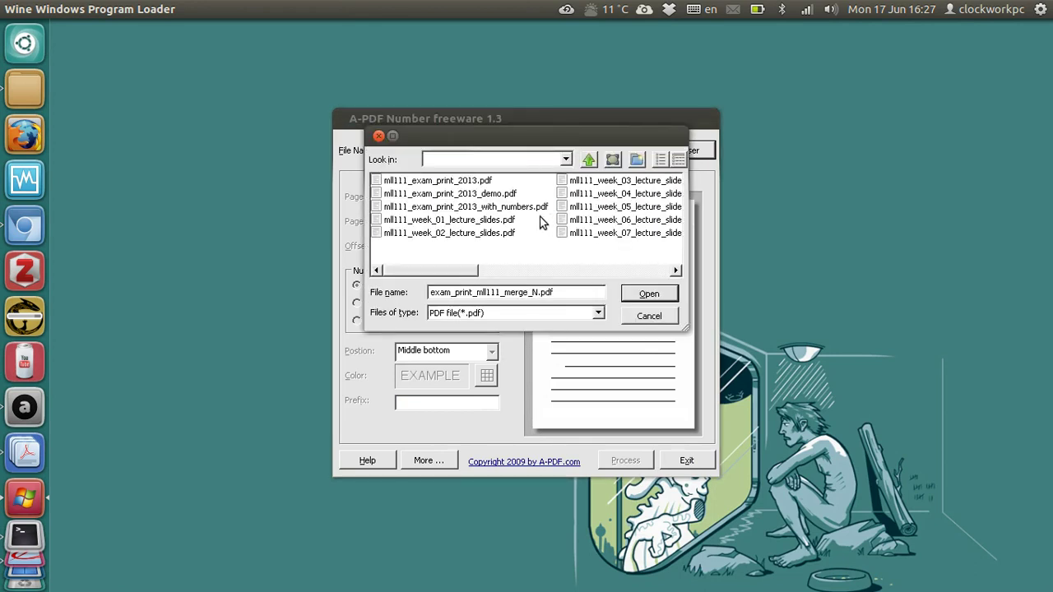
Step: Load mll111_exam_print_2013_demo.pdf as the file to number
key(Right)
key(Up)
key(Up)
key(Up)
key(Return)
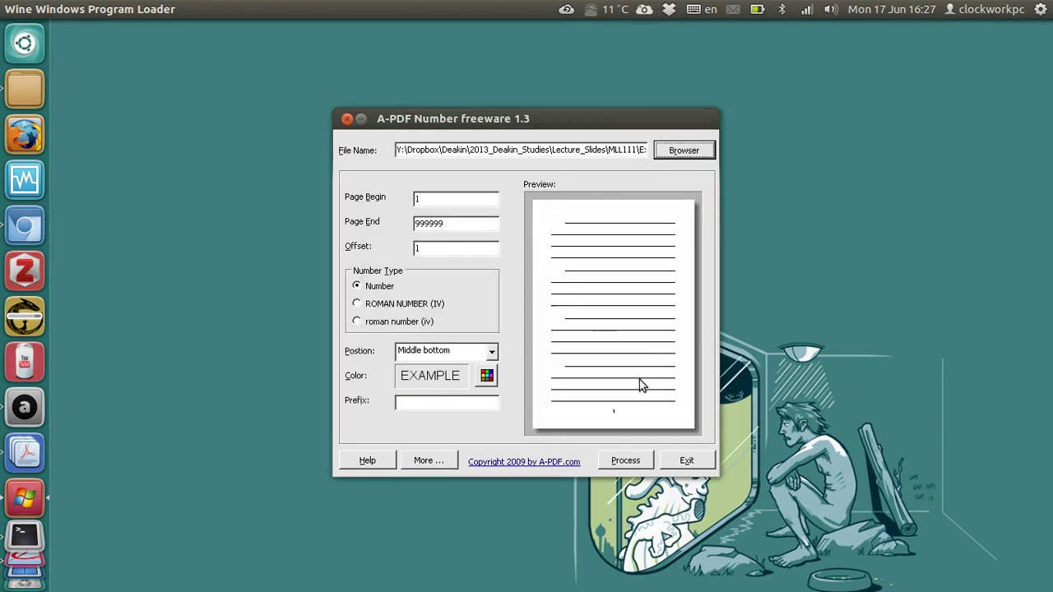
Step: Set the page number position to Right bottom and the prefix to print-demo-
click(442, 403)
click(443, 349)
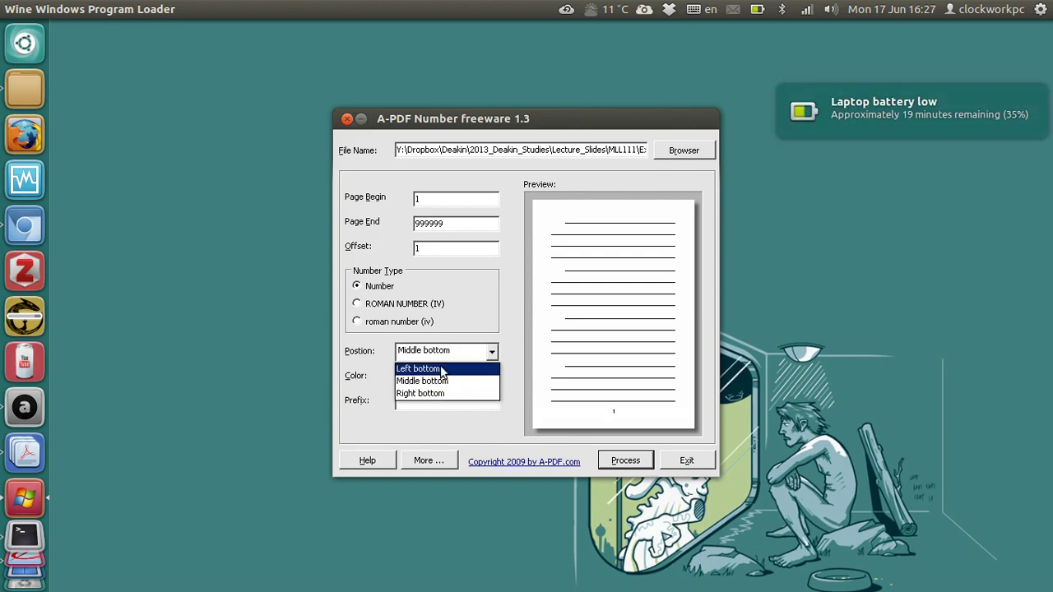
click(440, 368)
click(446, 351)
click(454, 395)
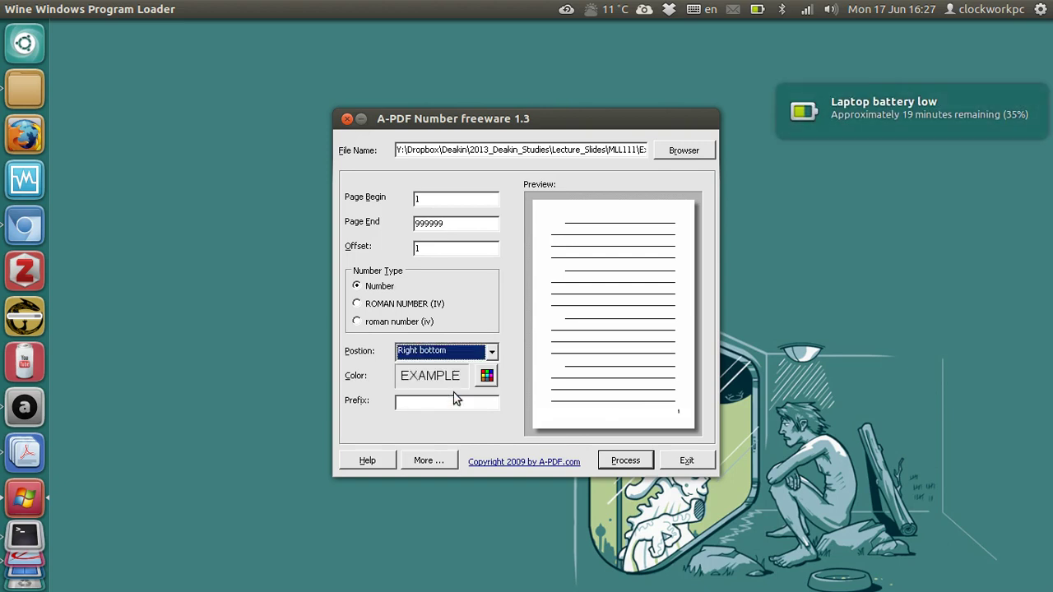
click(458, 401)
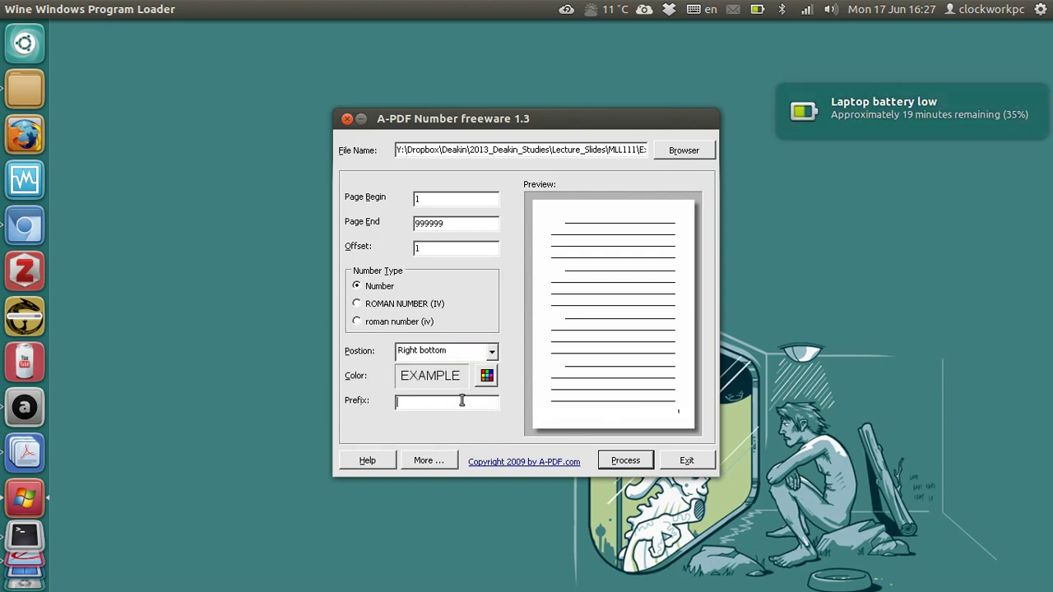
text(print-demo-)
Step: Process the PDF and save the numbered copy in Exam_Print as mll111_exam_print_2013_demo_NUMBER
click(640, 466)
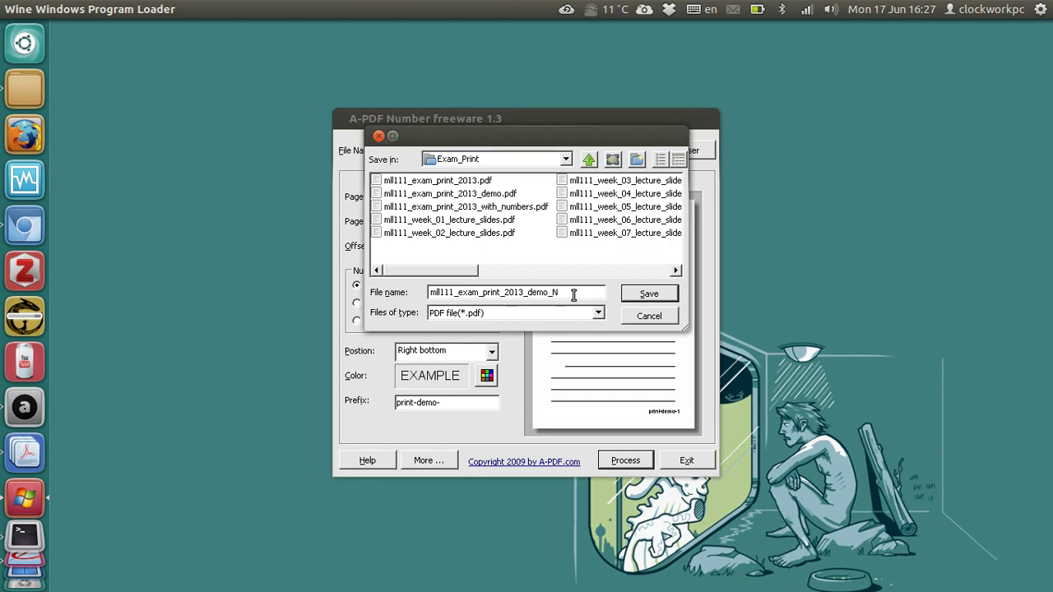
text(UMBER)
click(666, 301)
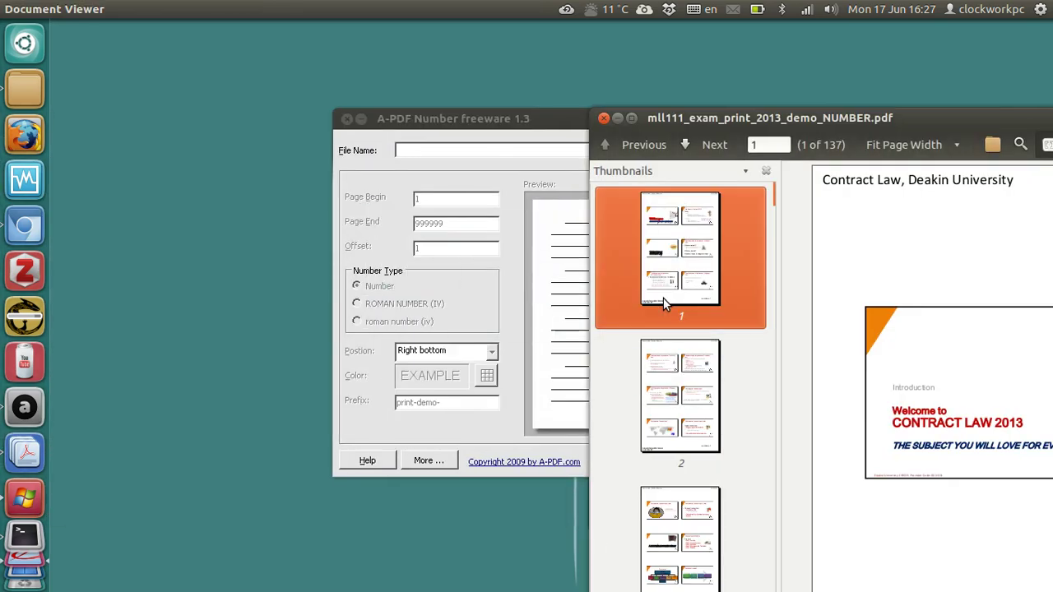
Step: Check the prefixed page numbers in mll111_exam_print_2013_demo_NUMBER.pdf from the first pages to the last ones, and close the document
double_click(812, 119)
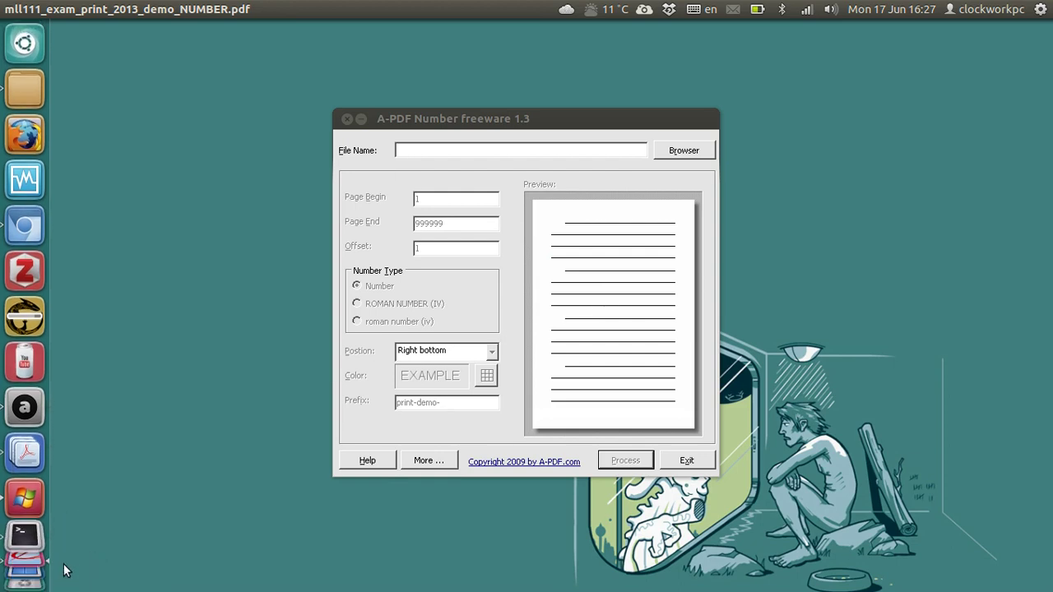
click(37, 566)
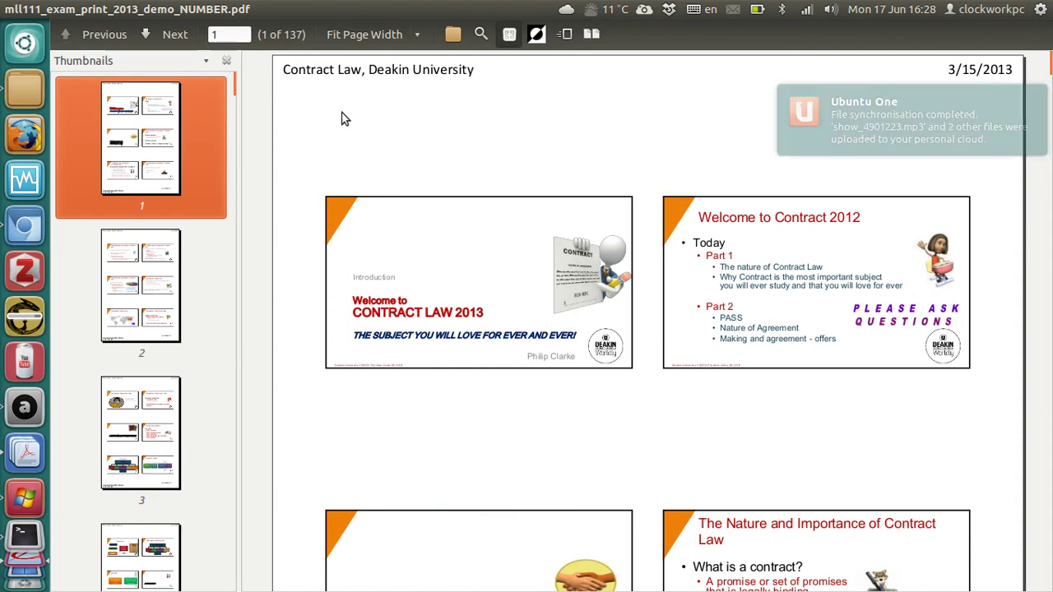
scroll(343, 117, down, 10)
scroll(343, 117, down, 20)
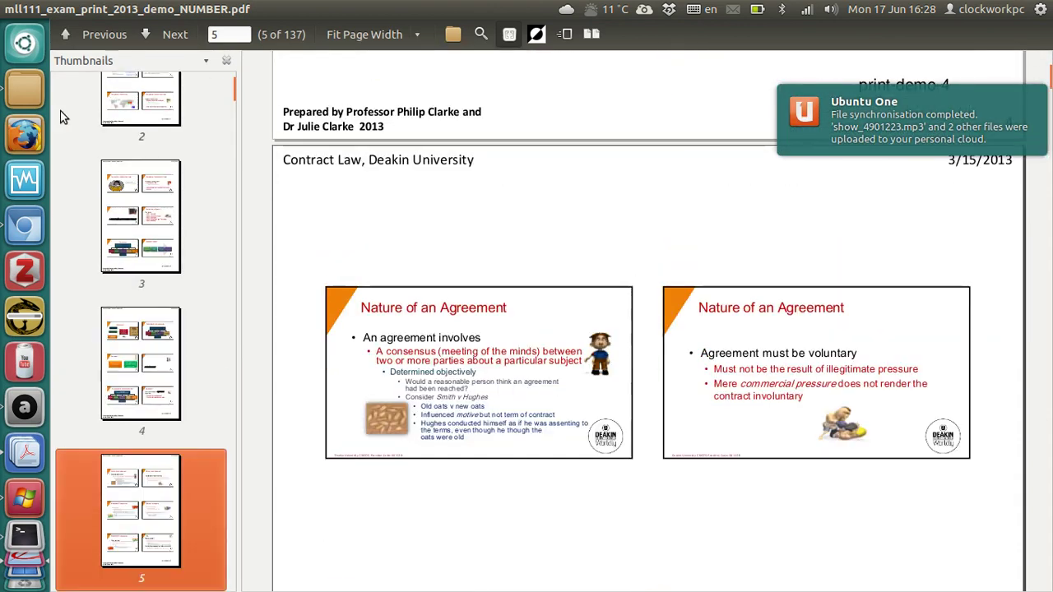
key(End)
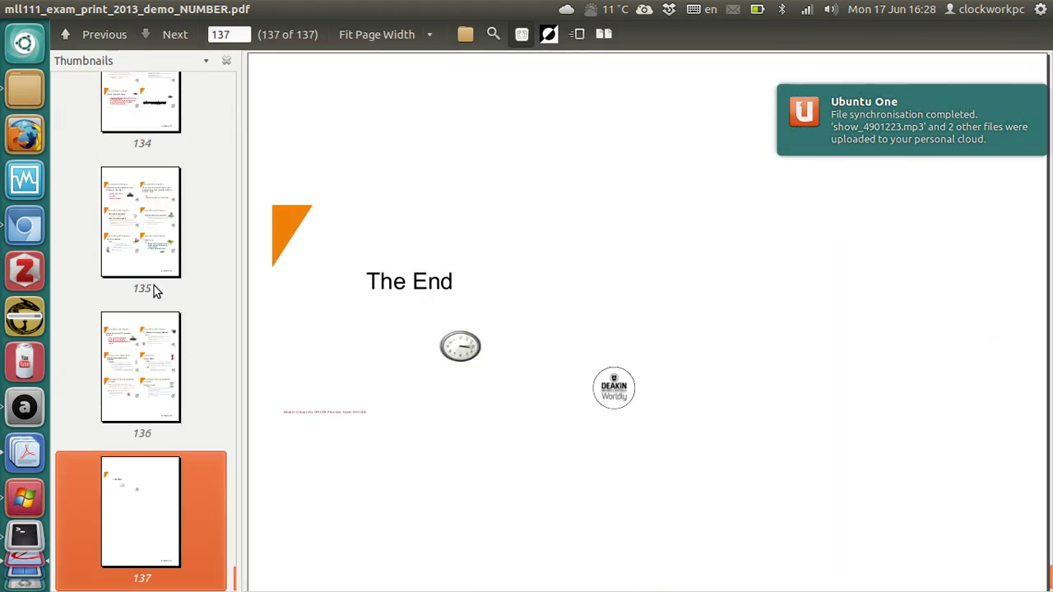
scroll(530, 329, down, 5)
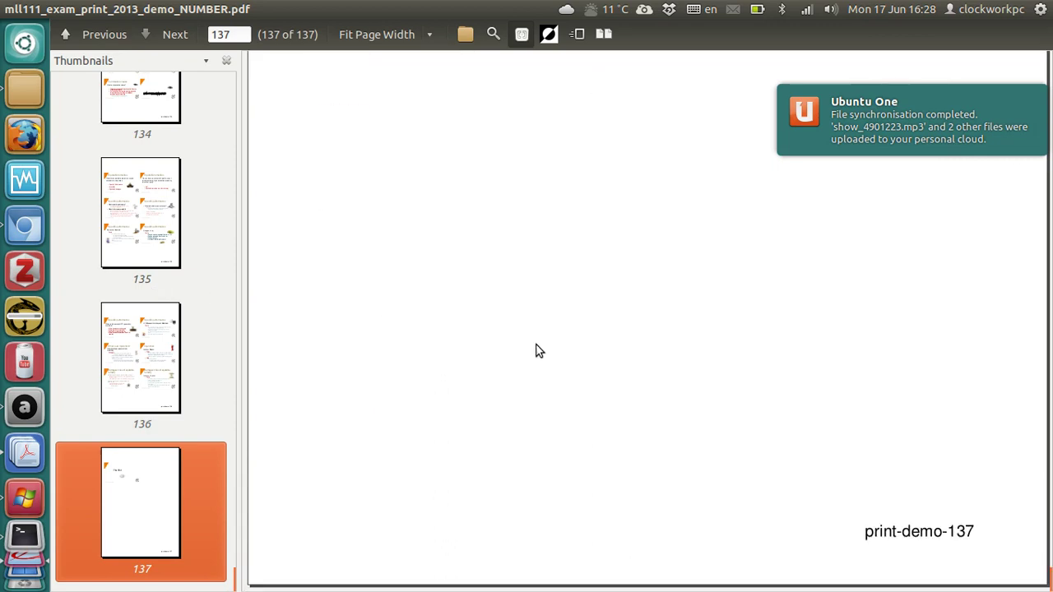
scroll(537, 341, up, 1)
scroll(538, 338, down, 1)
scroll(956, 533, up, 10)
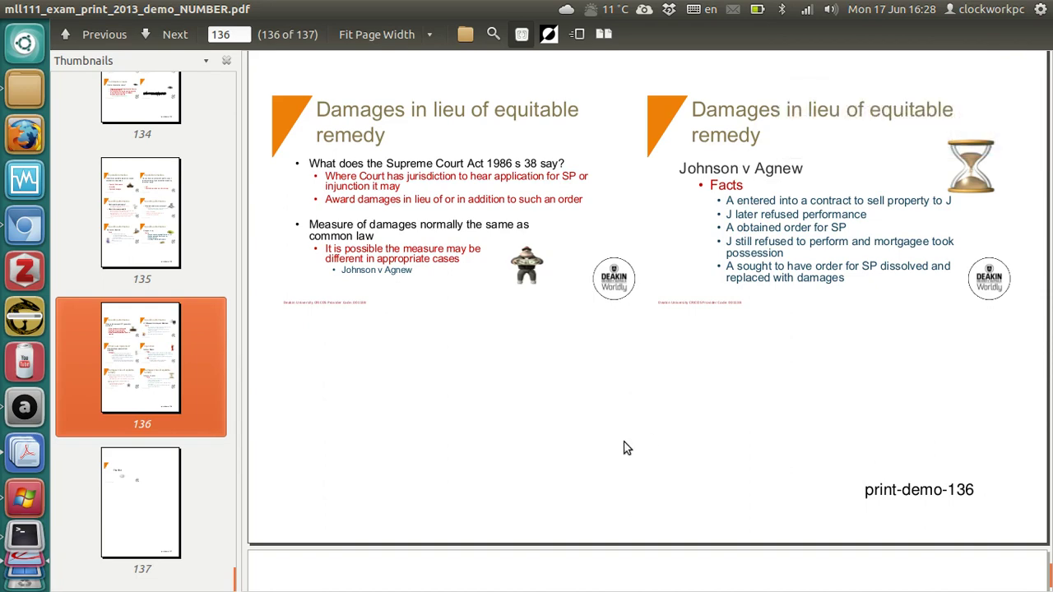
key(ctrl+w)
Step: Leave the A-PDF Number workspace and launch Ubuntu Software Centre by searching for "software centre"
key(ctrl+alt+Left)
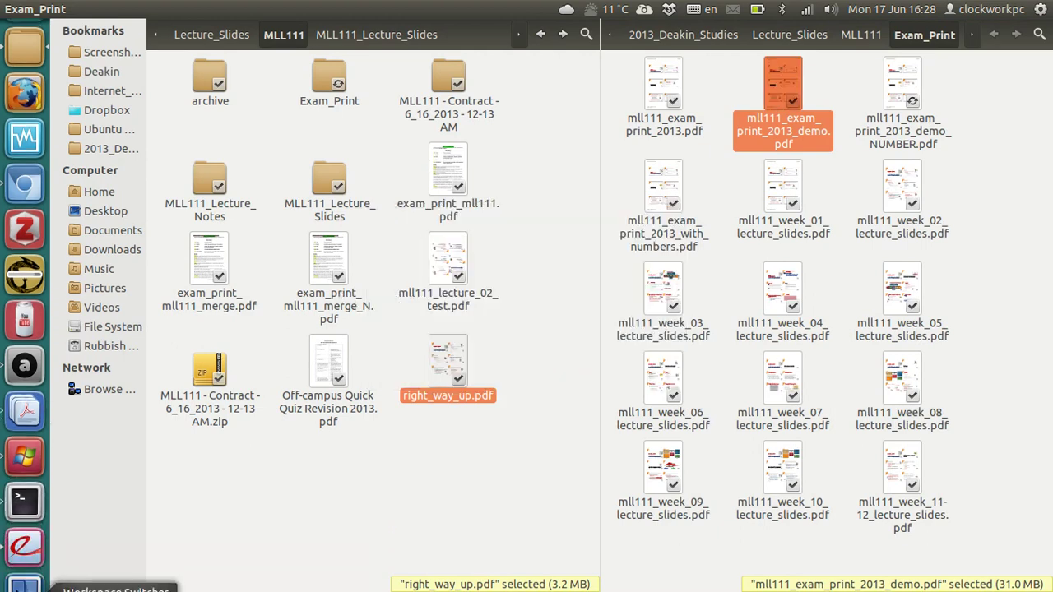
text(a)
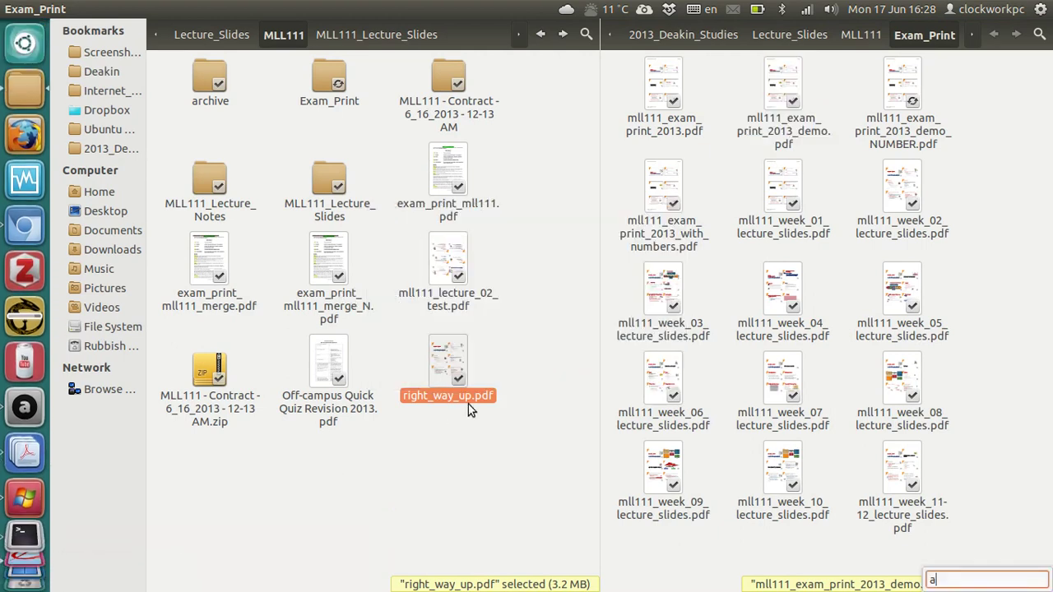
key(super)
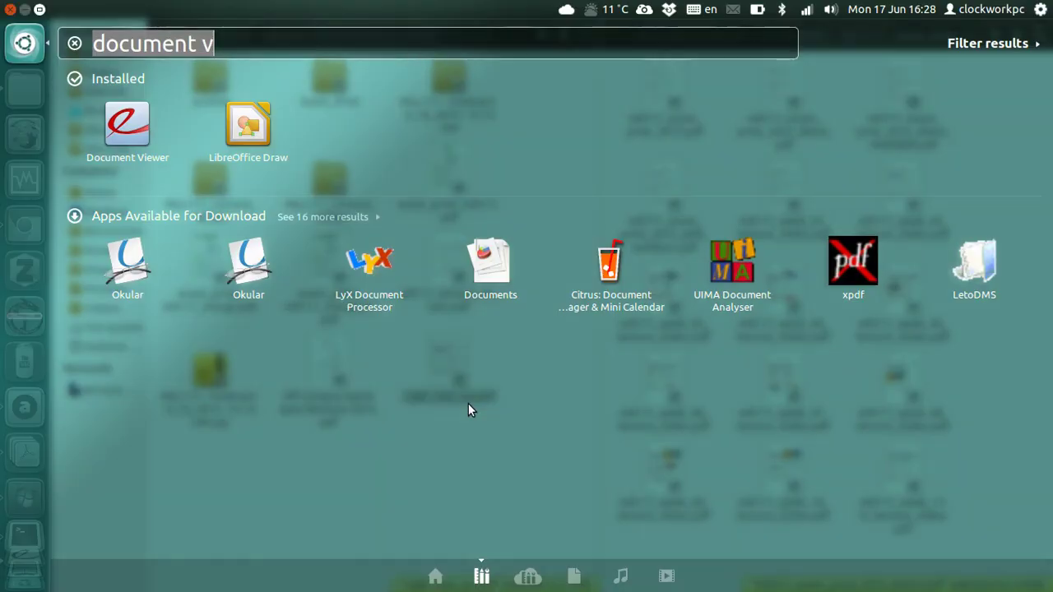
text(software )
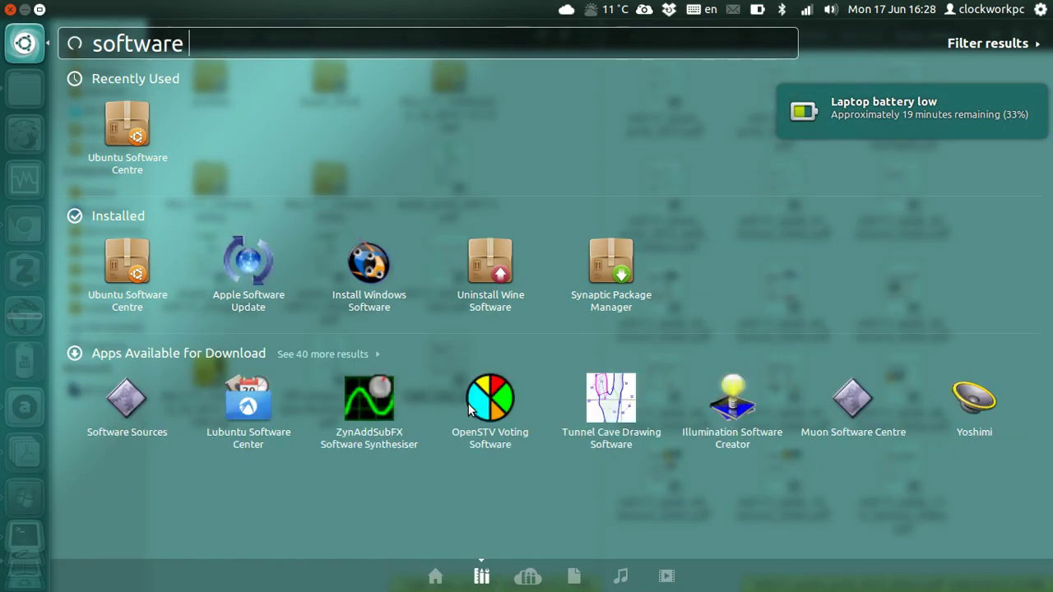
text(centre)
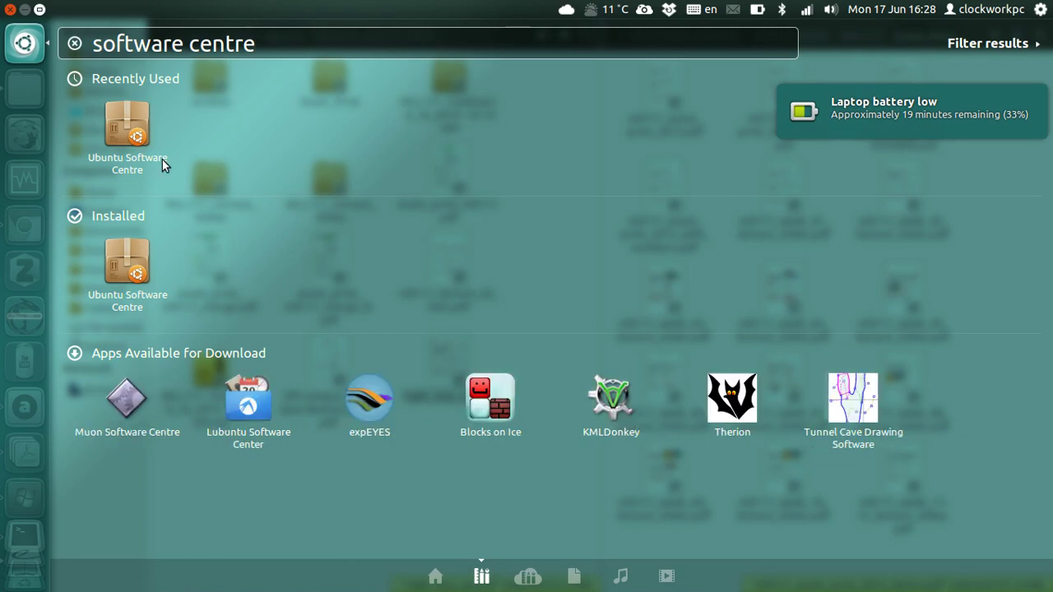
click(143, 142)
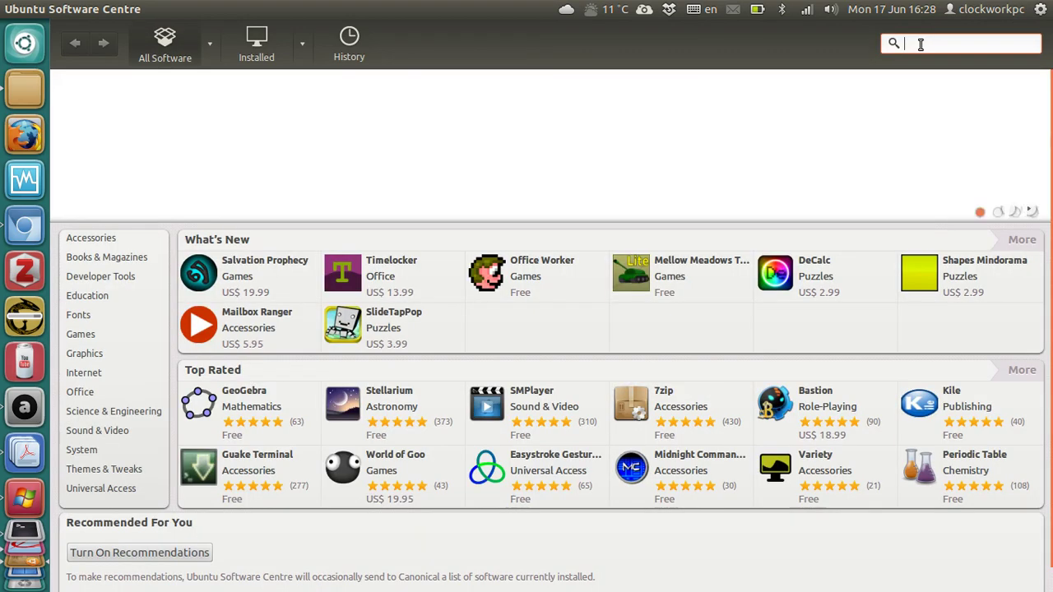
Step: Search the software catalogue for "pdf chain" to view the PDF Chain entry, and close Ubuntu Software Centre
text(p)
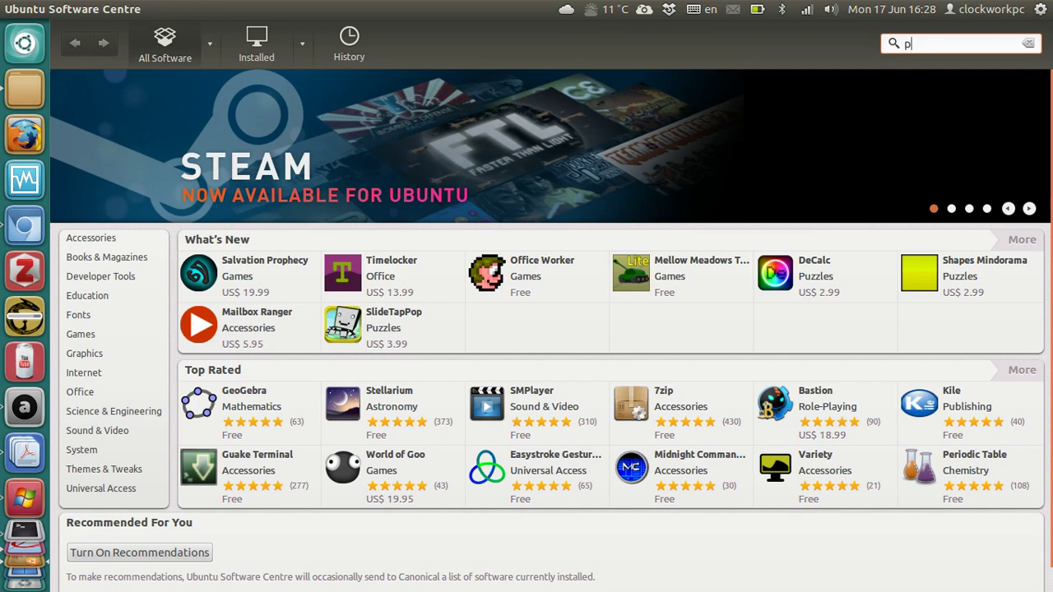
text(df chain)
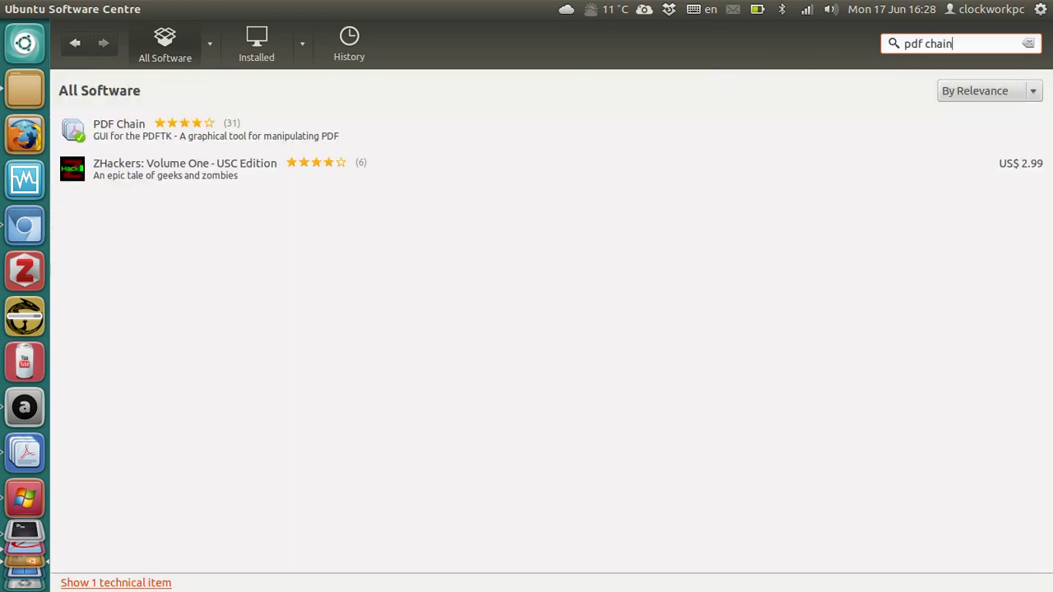
click(136, 145)
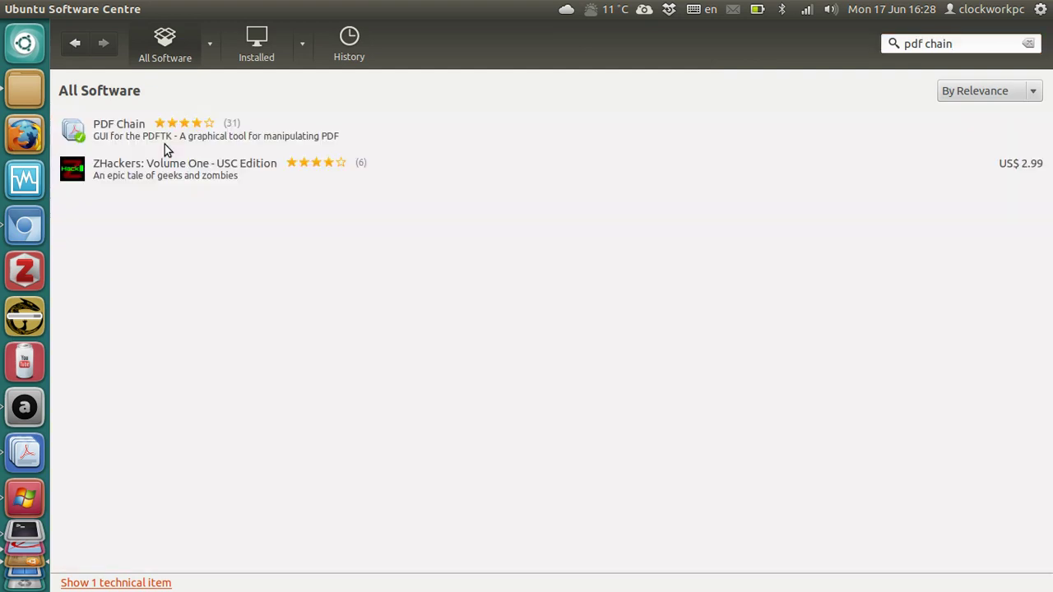
click(164, 144)
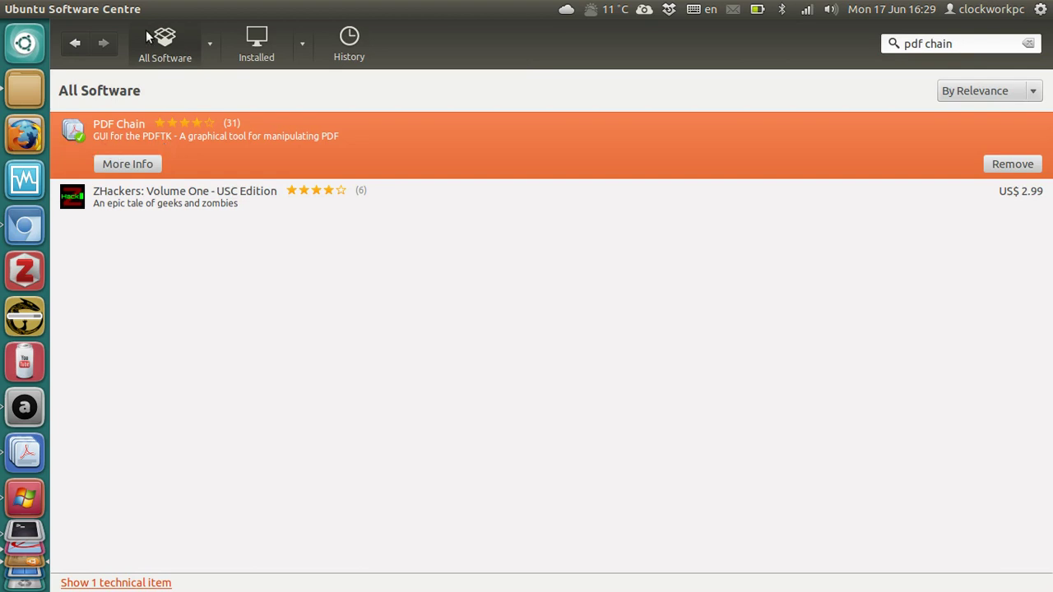
mouse_move(57, 5)
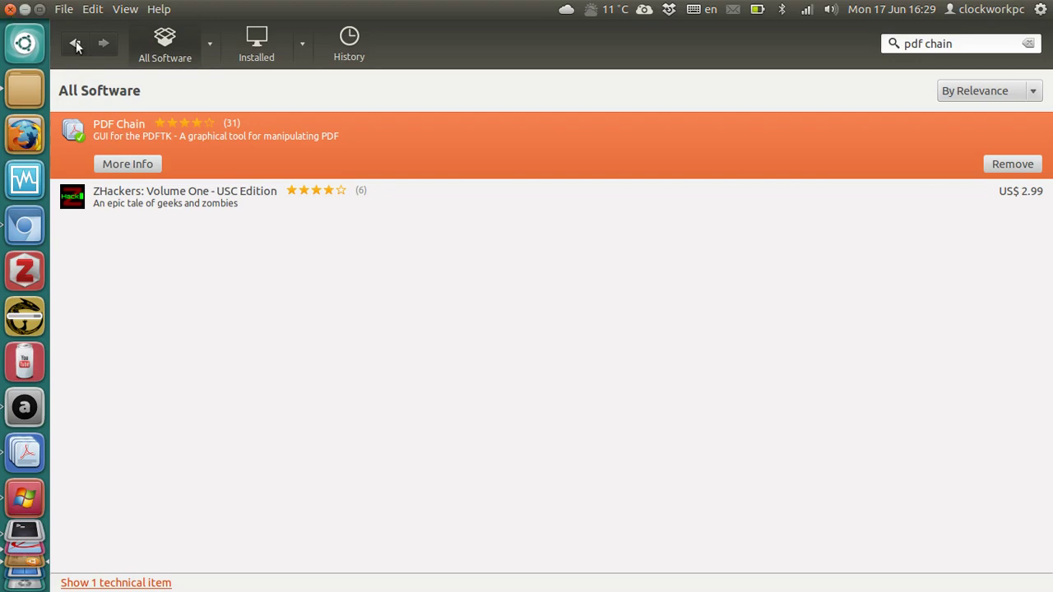
click(8, 6)
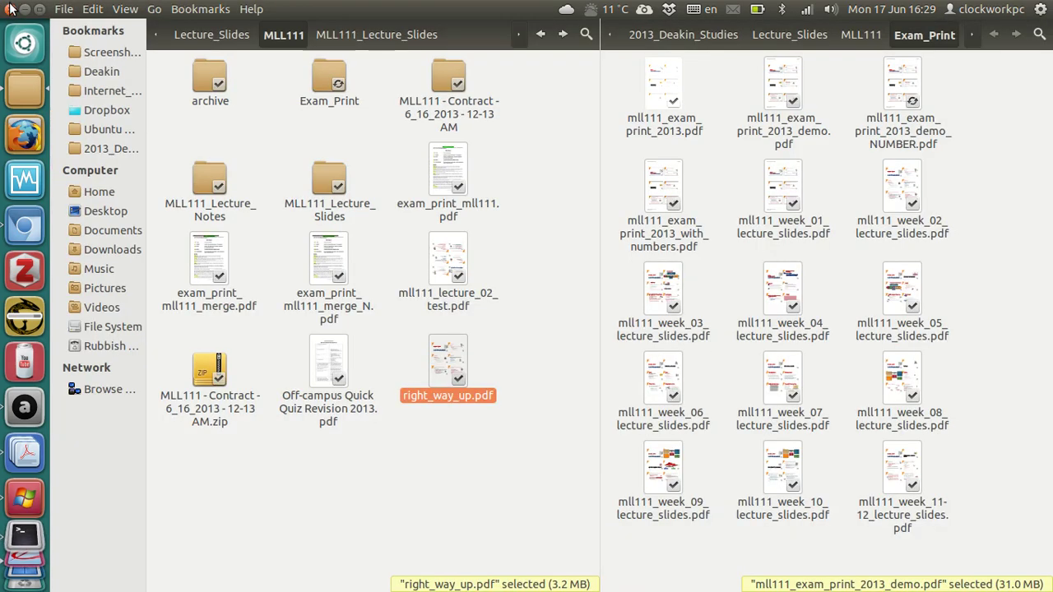